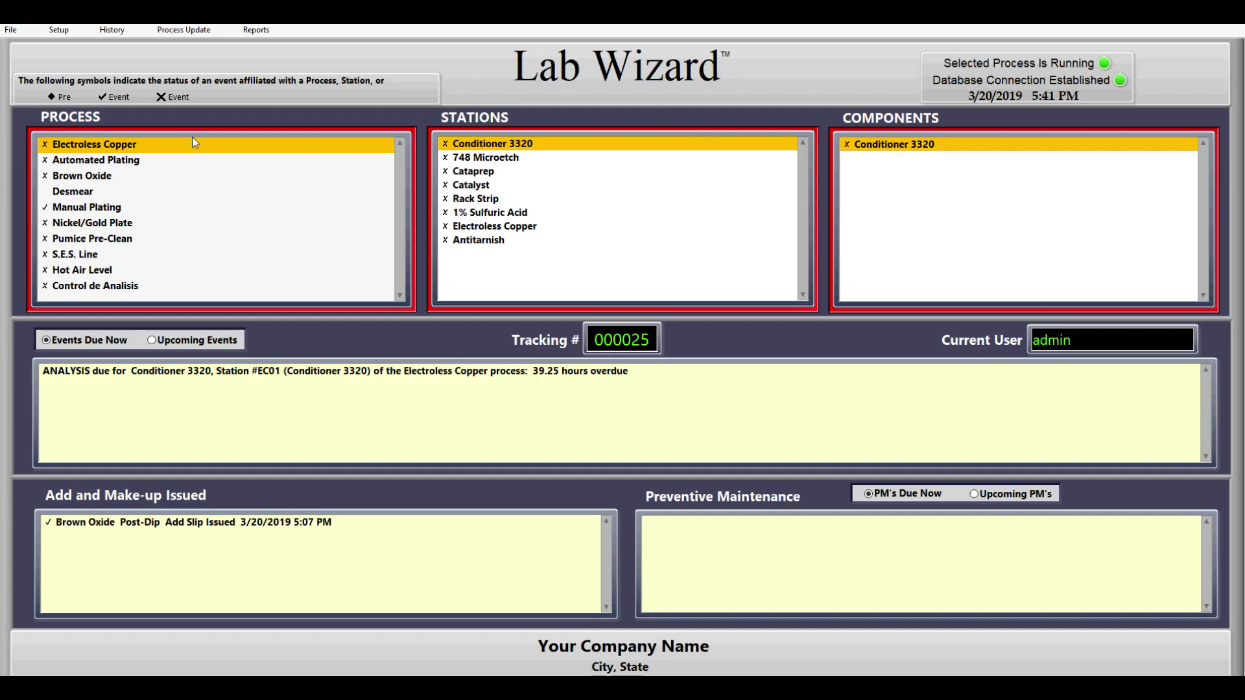
# Step: Look through the stations and components of each process from Automated Plating down to Control de Analisis
pyautogui.click(188, 161)
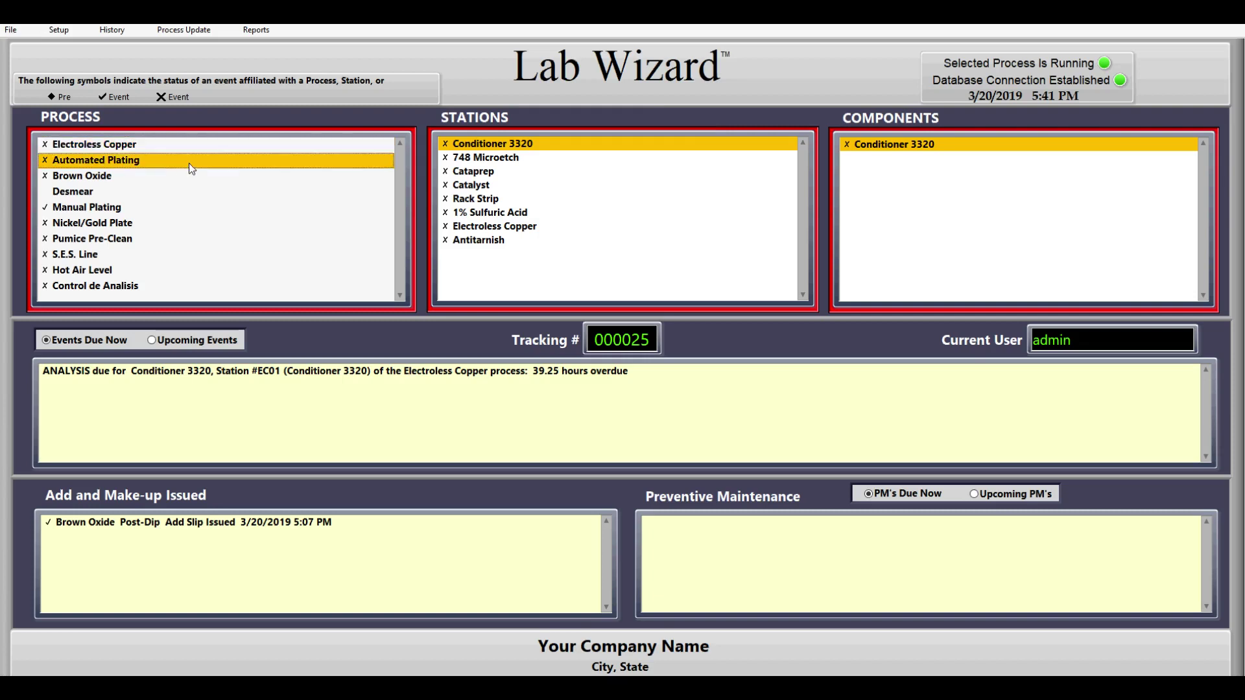
pyautogui.click(188, 179)
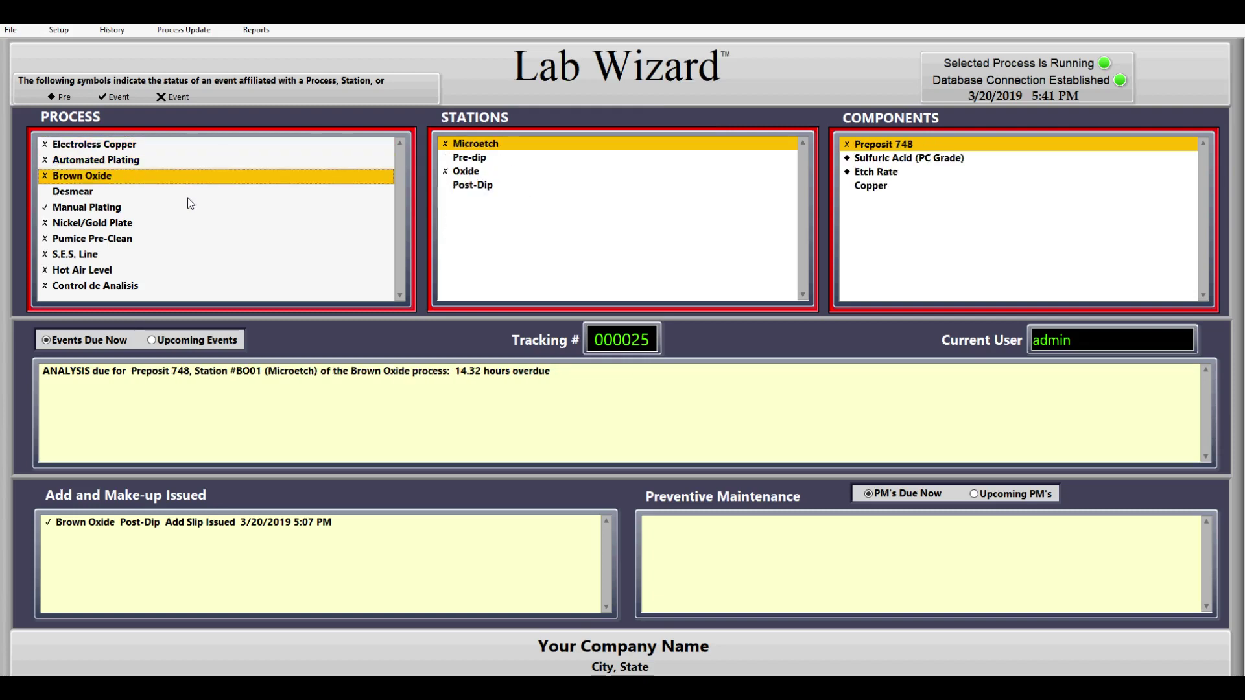
pyautogui.click(188, 197)
pyautogui.click(190, 207)
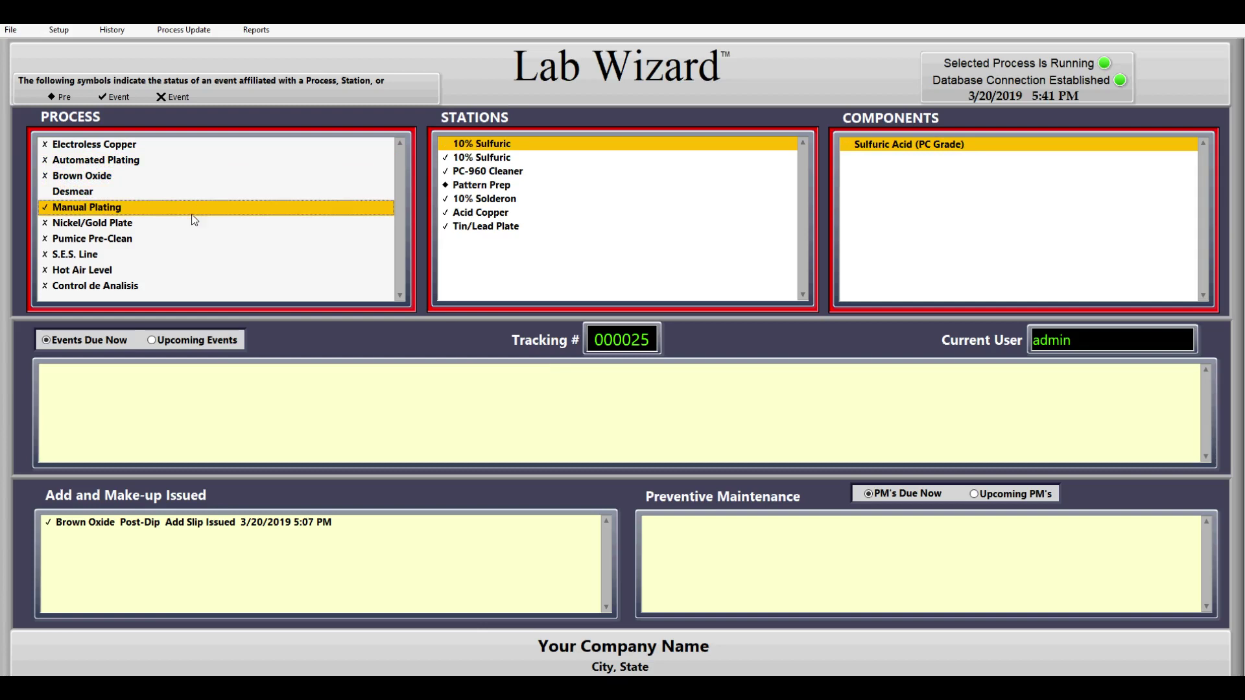
pyautogui.click(195, 222)
pyautogui.click(201, 245)
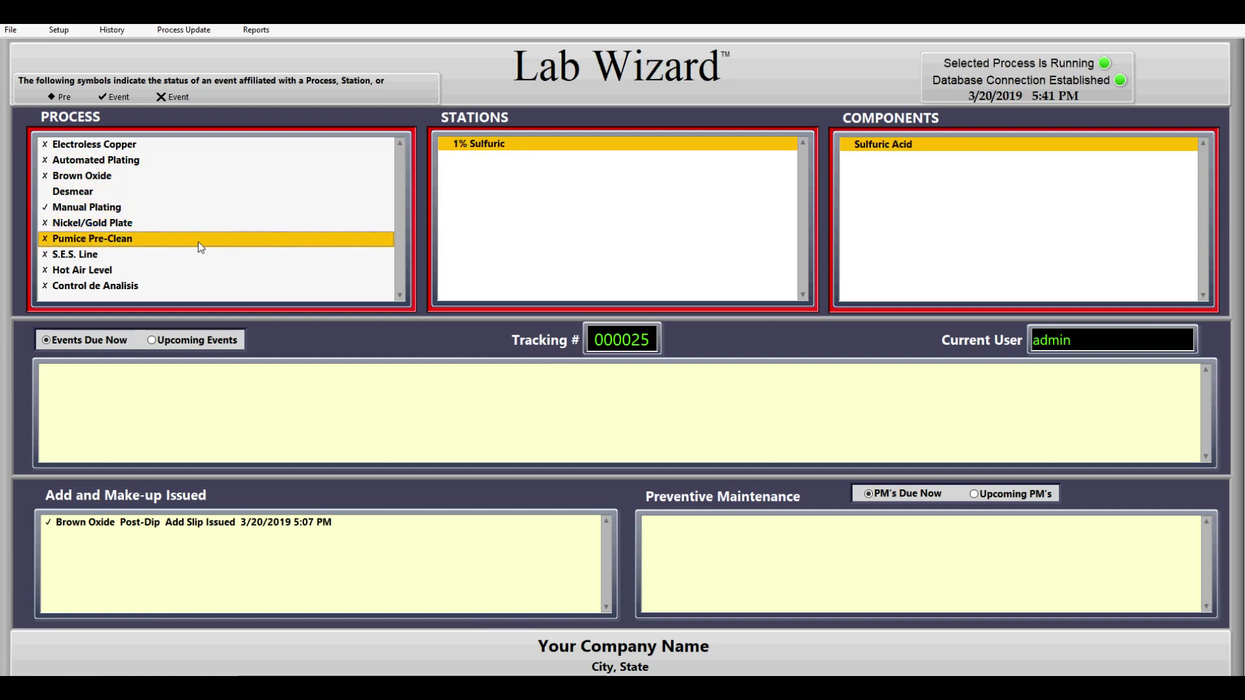
pyautogui.click(197, 257)
pyautogui.click(202, 271)
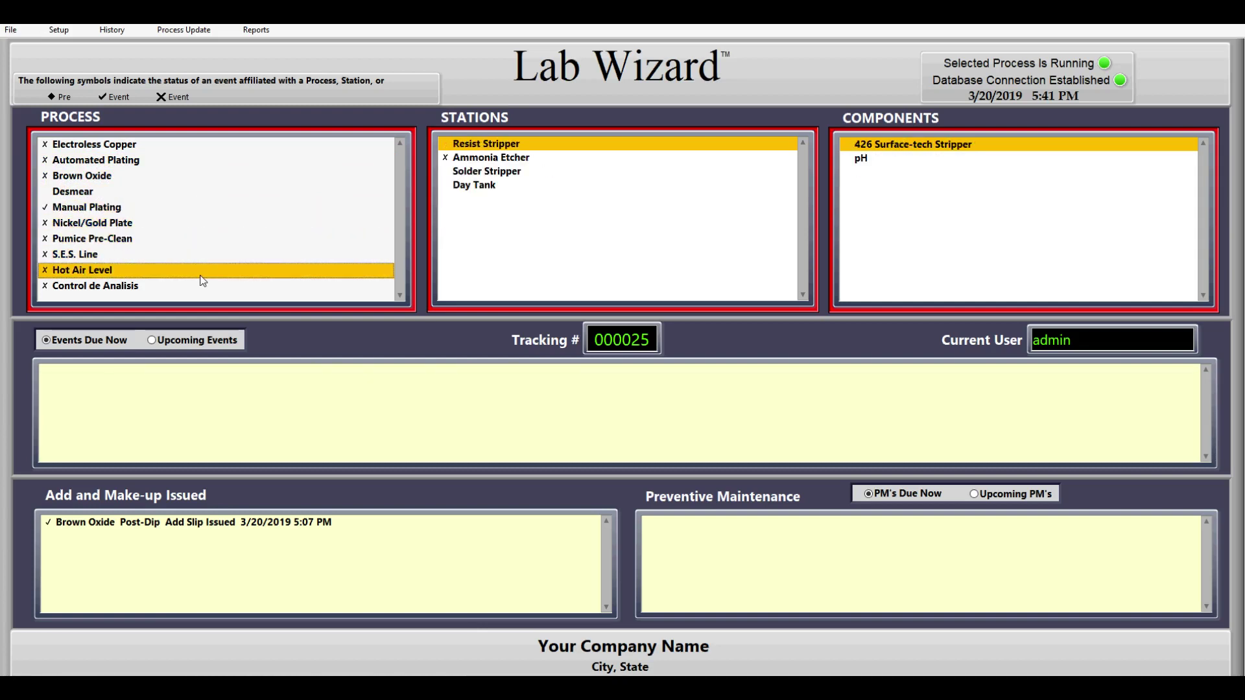
pyautogui.click(204, 290)
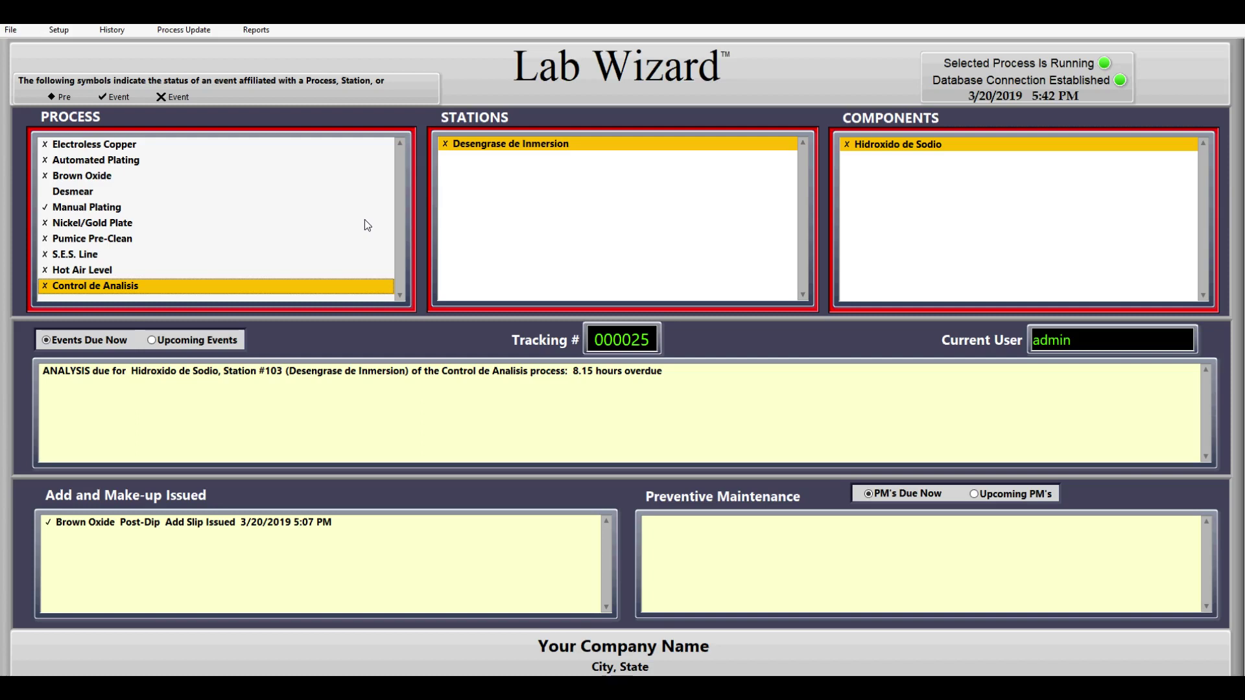
# Step: Examine the components and due events of the Electroless Copper process's stations, from Conditioner 3320 down to Rack Strip
pyautogui.click(328, 144)
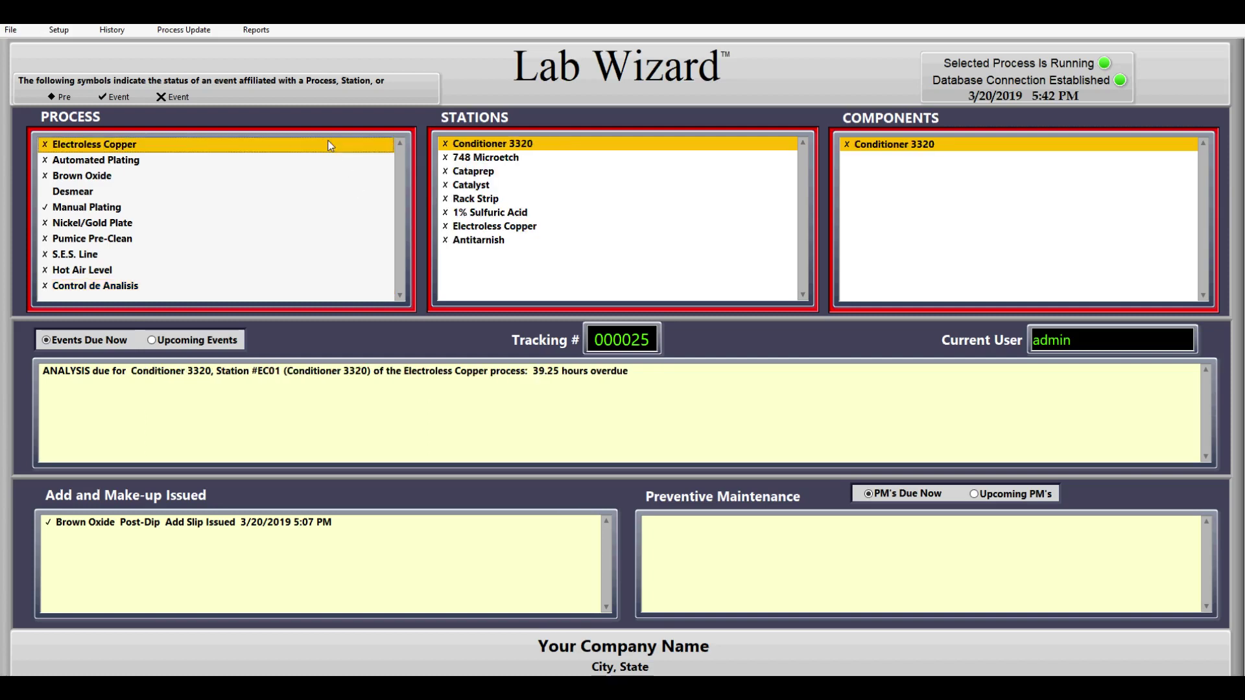
pyautogui.click(486, 149)
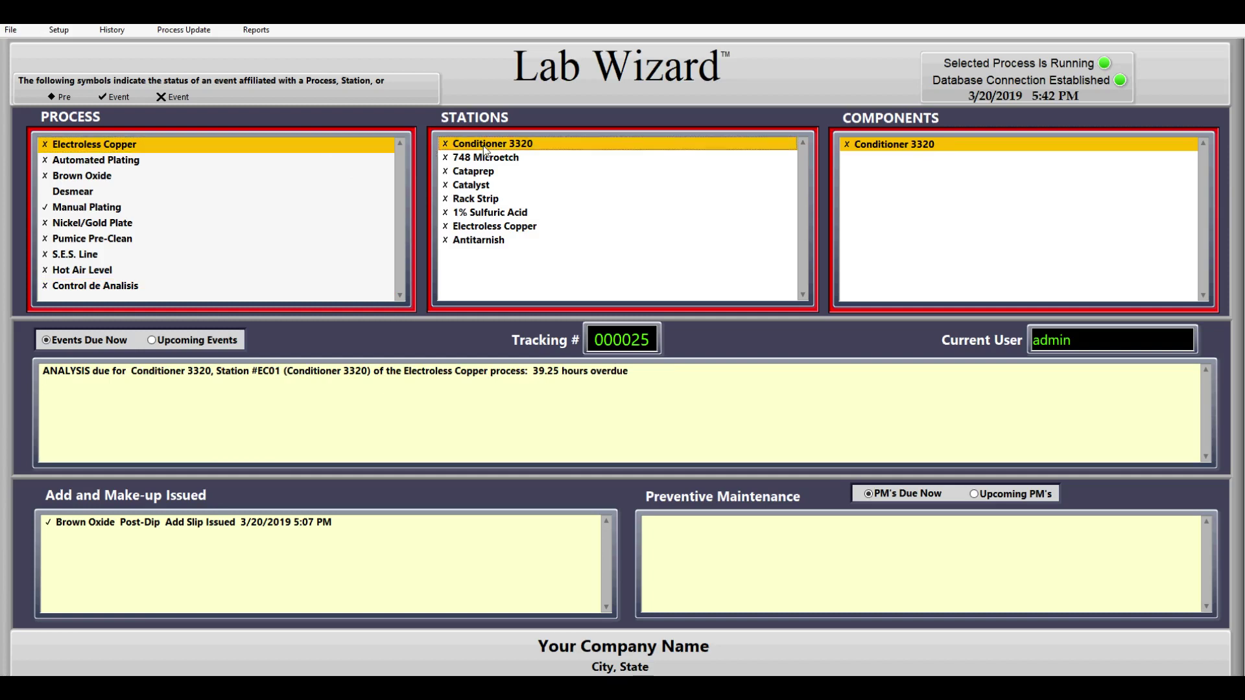
pyautogui.click(726, 158)
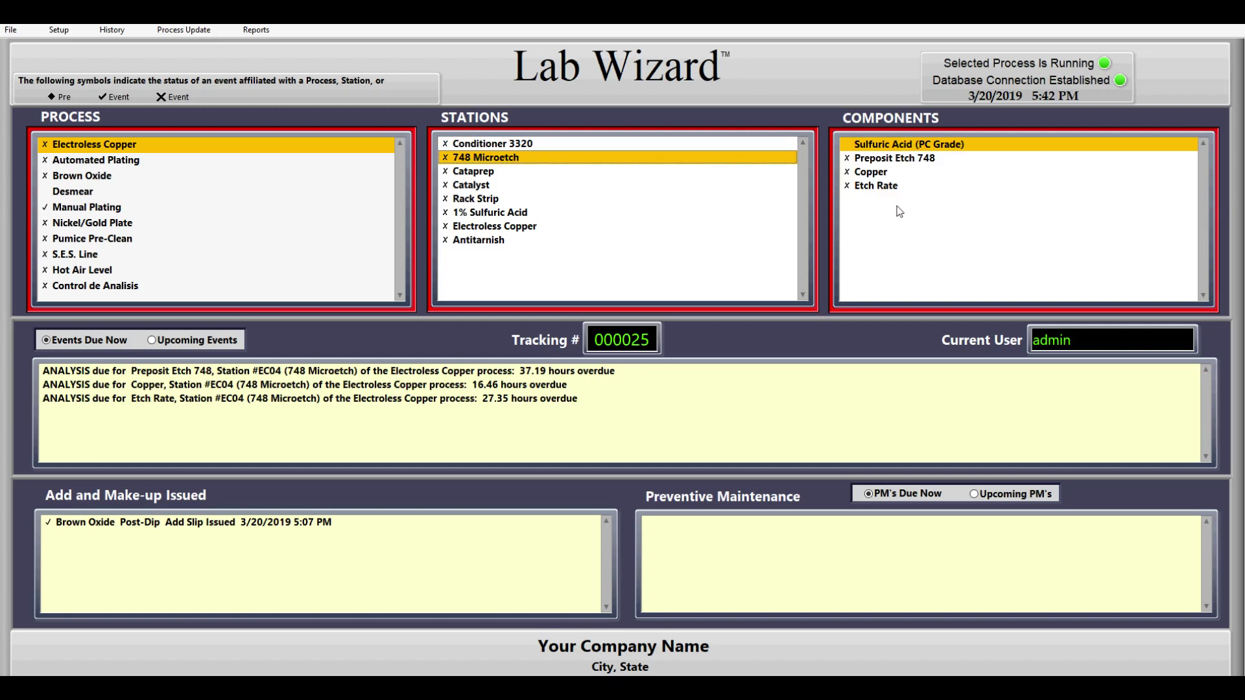
pyautogui.click(747, 172)
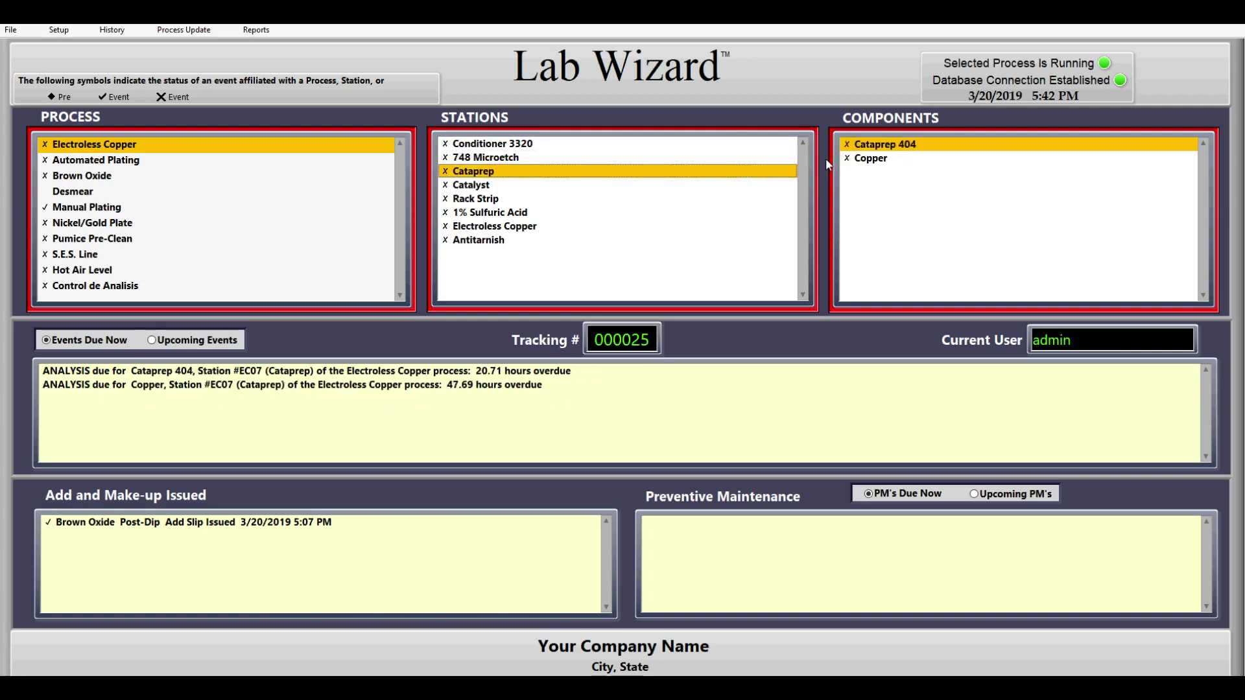
pyautogui.click(740, 186)
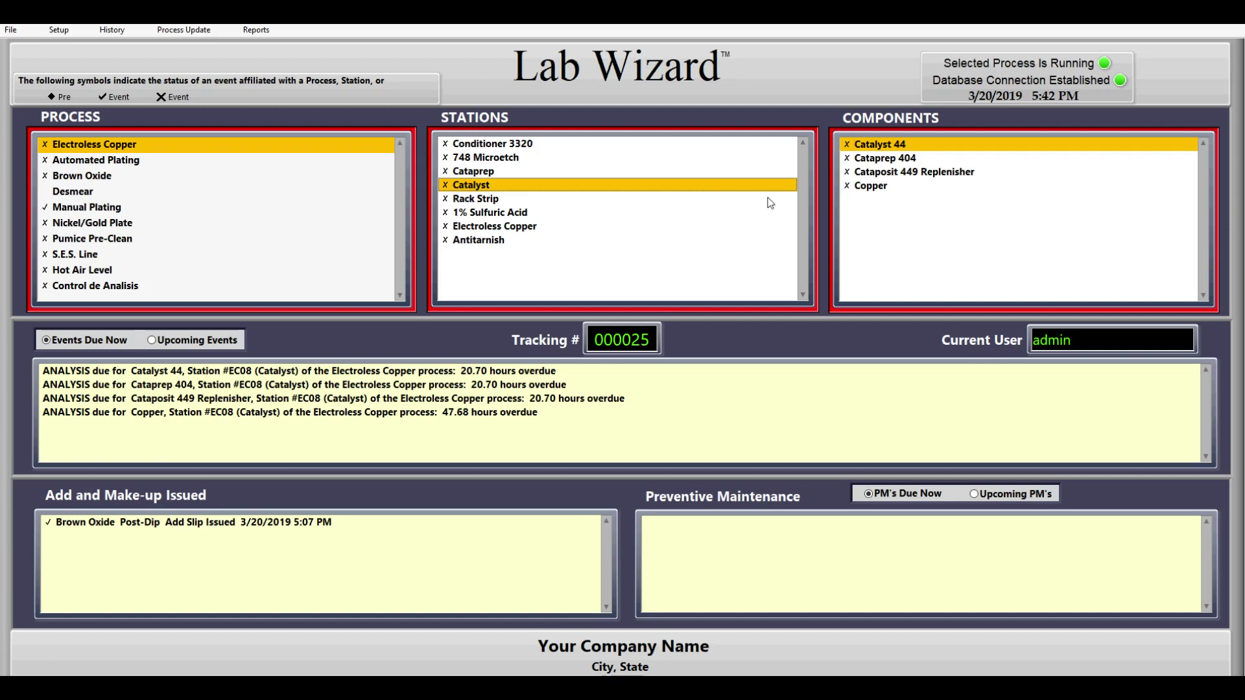
pyautogui.click(768, 199)
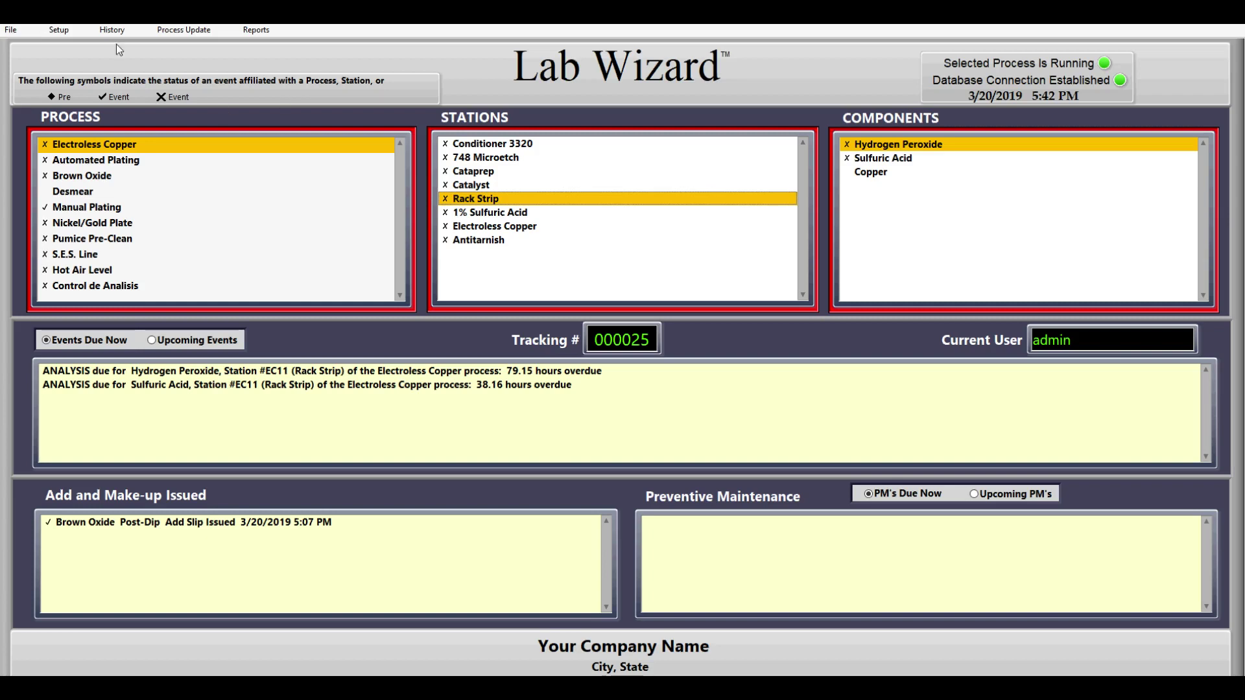
# Step: Open the process setup screen
pyautogui.click(53, 32)
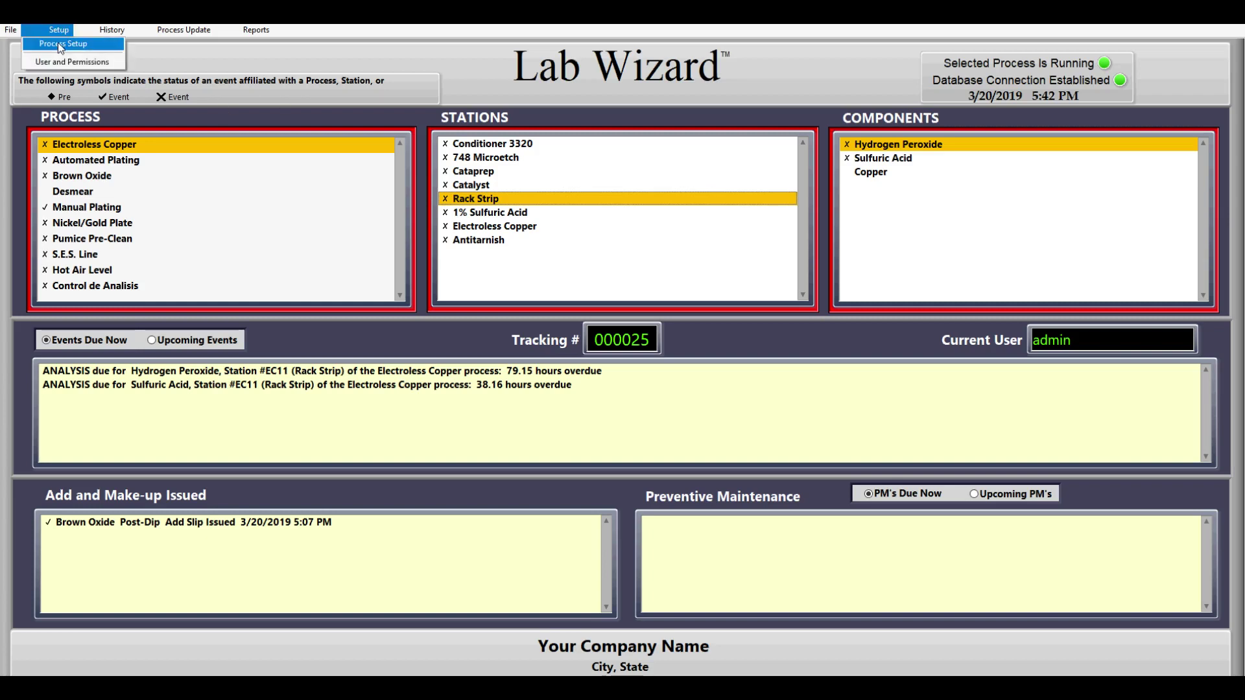
pyautogui.click(62, 44)
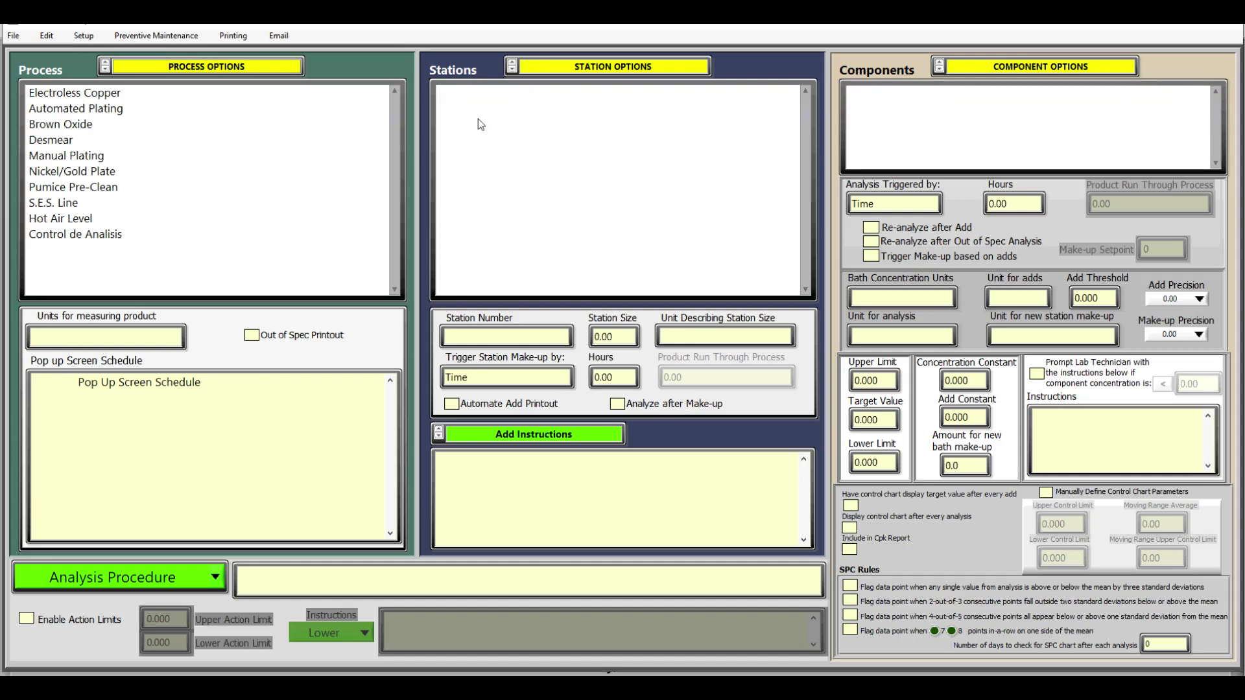
pyautogui.click(241, 69)
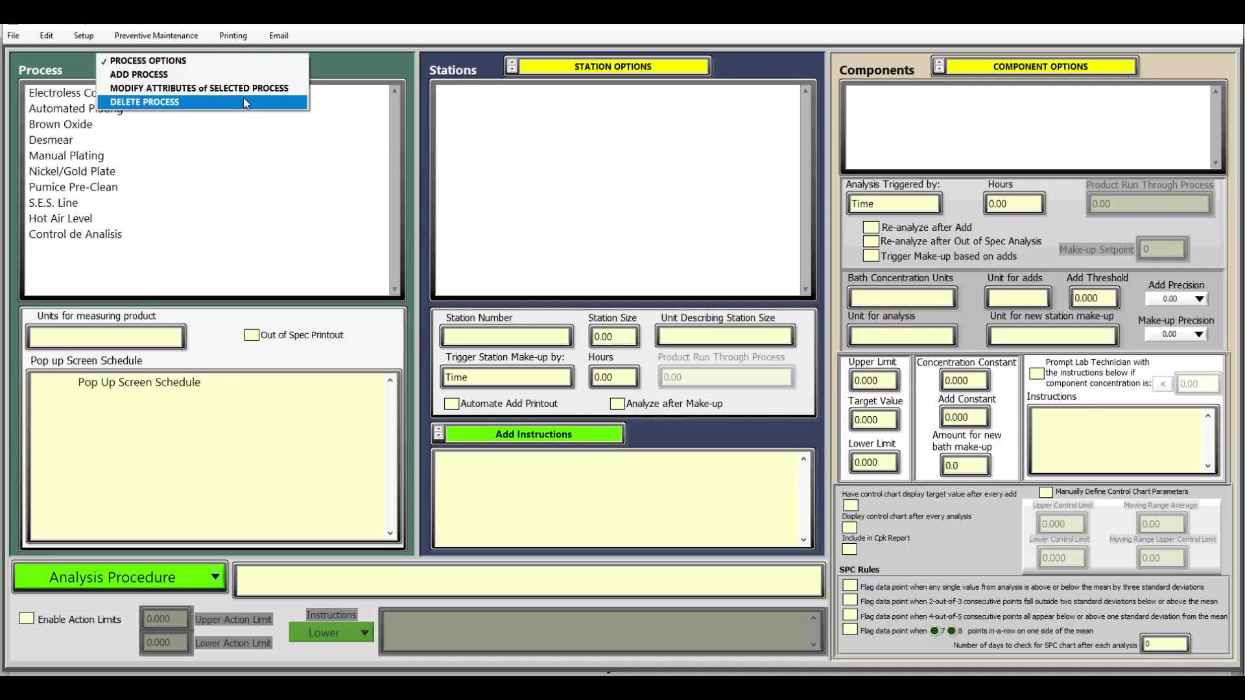
pyautogui.click(267, 141)
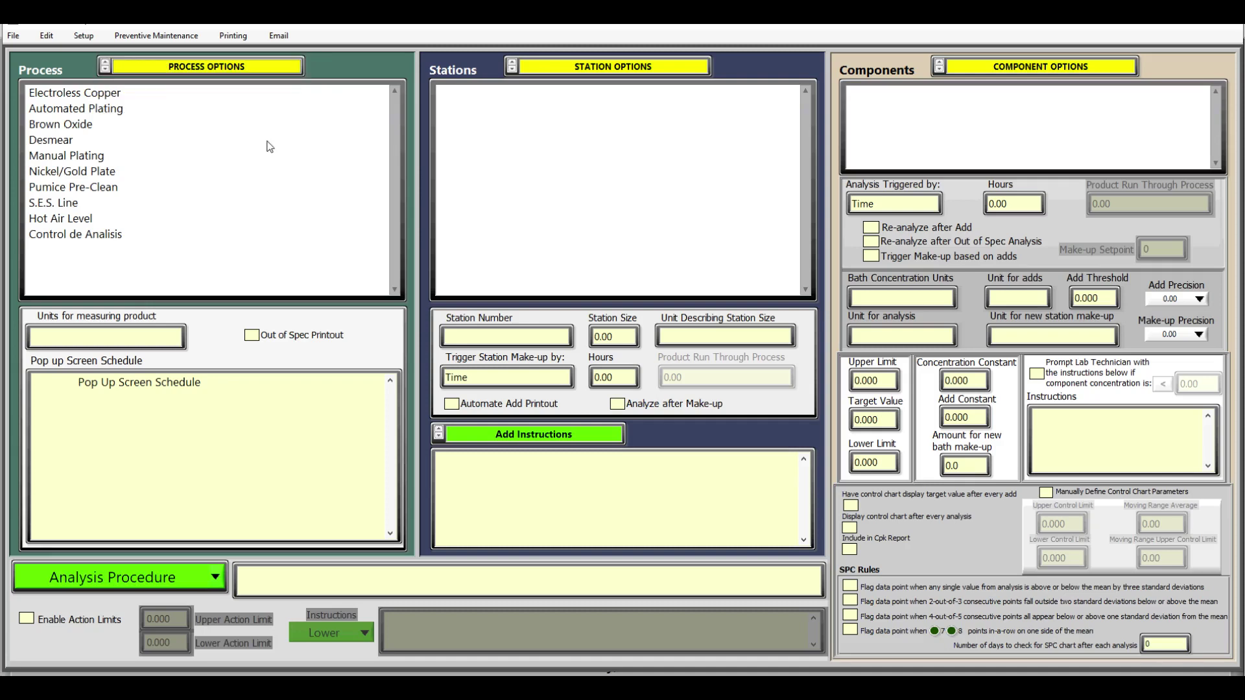
pyautogui.click(651, 70)
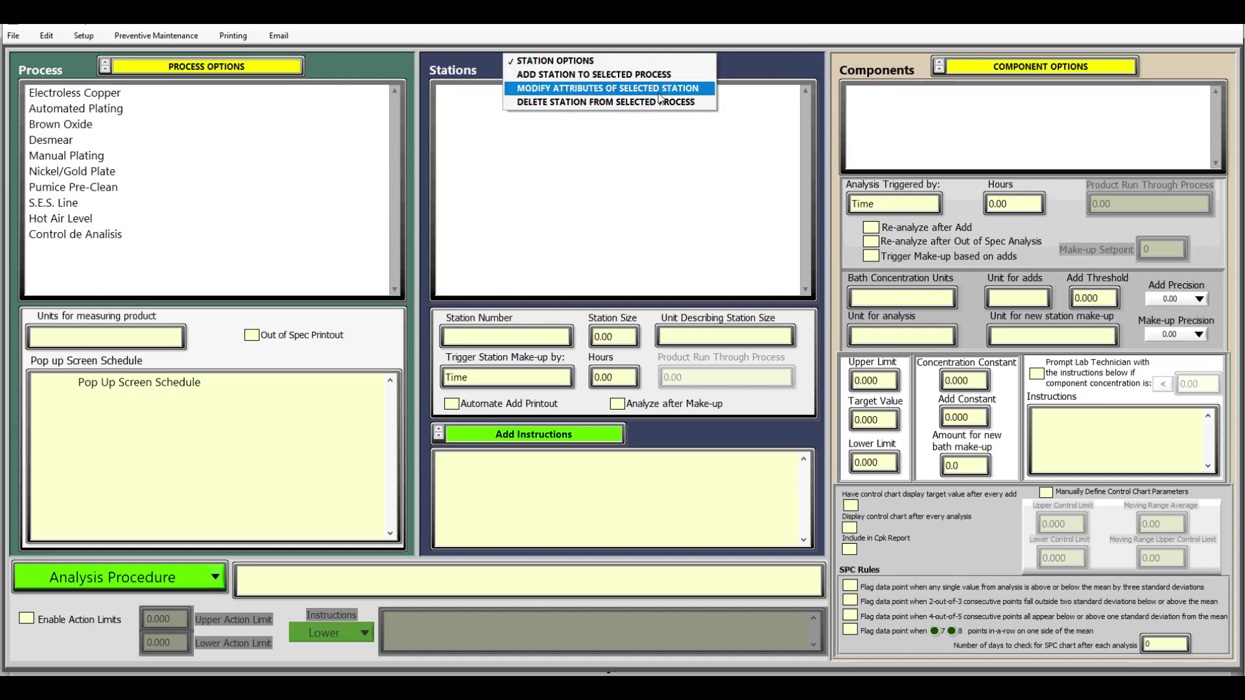
pyautogui.click(684, 133)
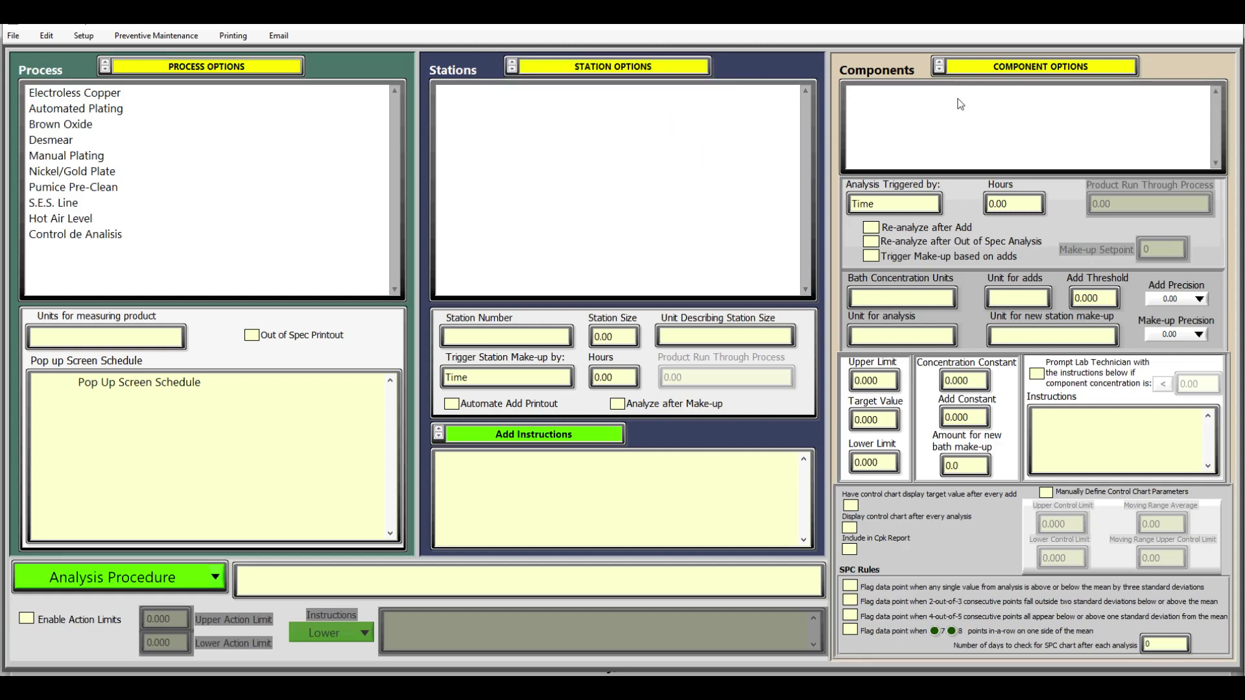
pyautogui.click(1051, 67)
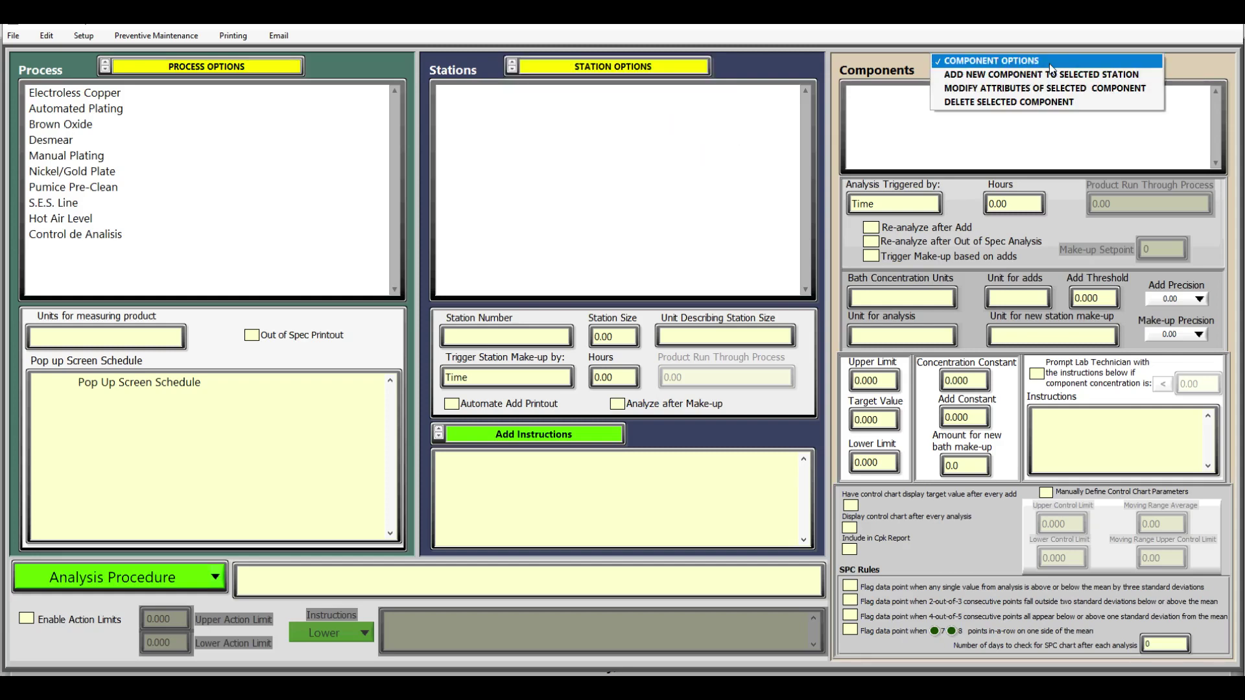
pyautogui.click(1072, 120)
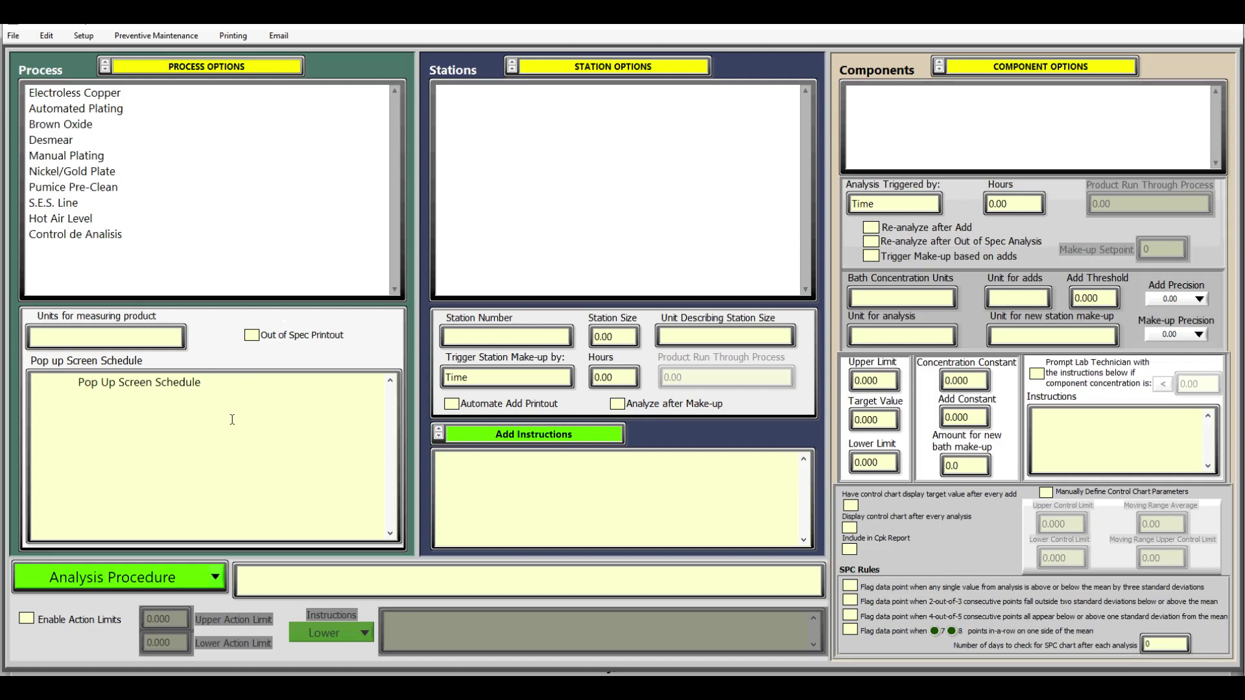
# Step: Review the editable attributes and pop-up screen schedule of the Electroless Copper process and close them without changes
pyautogui.click(143, 97)
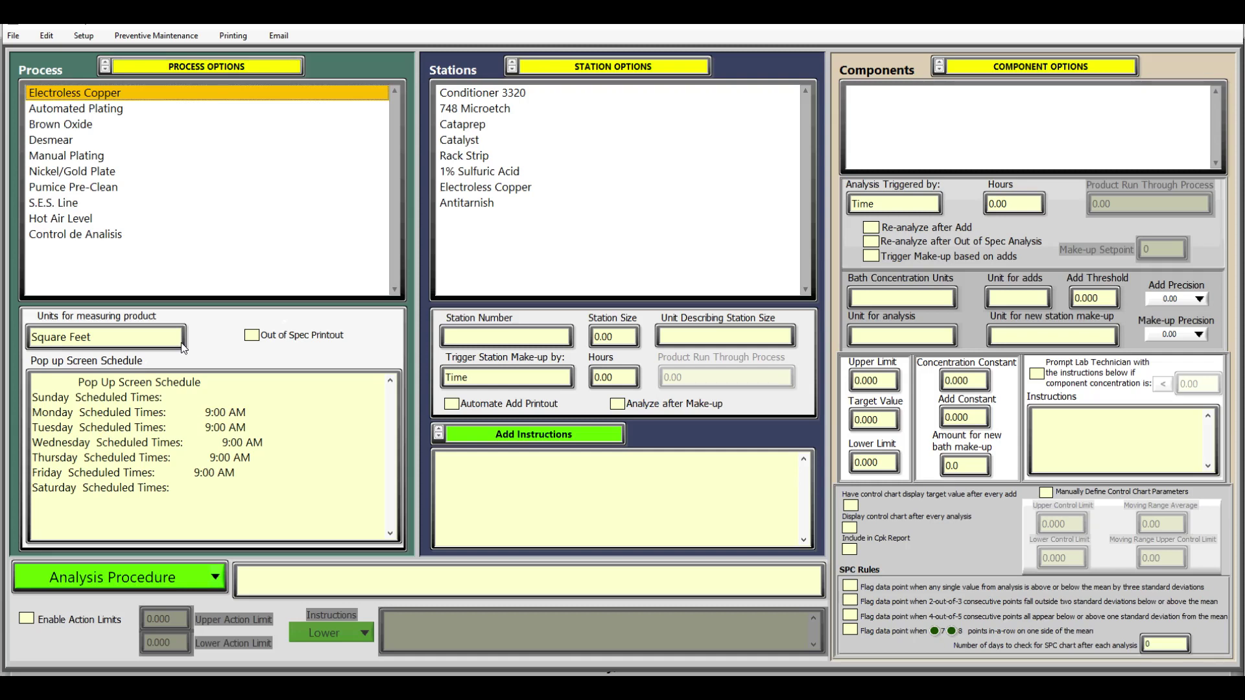
pyautogui.click(120, 64)
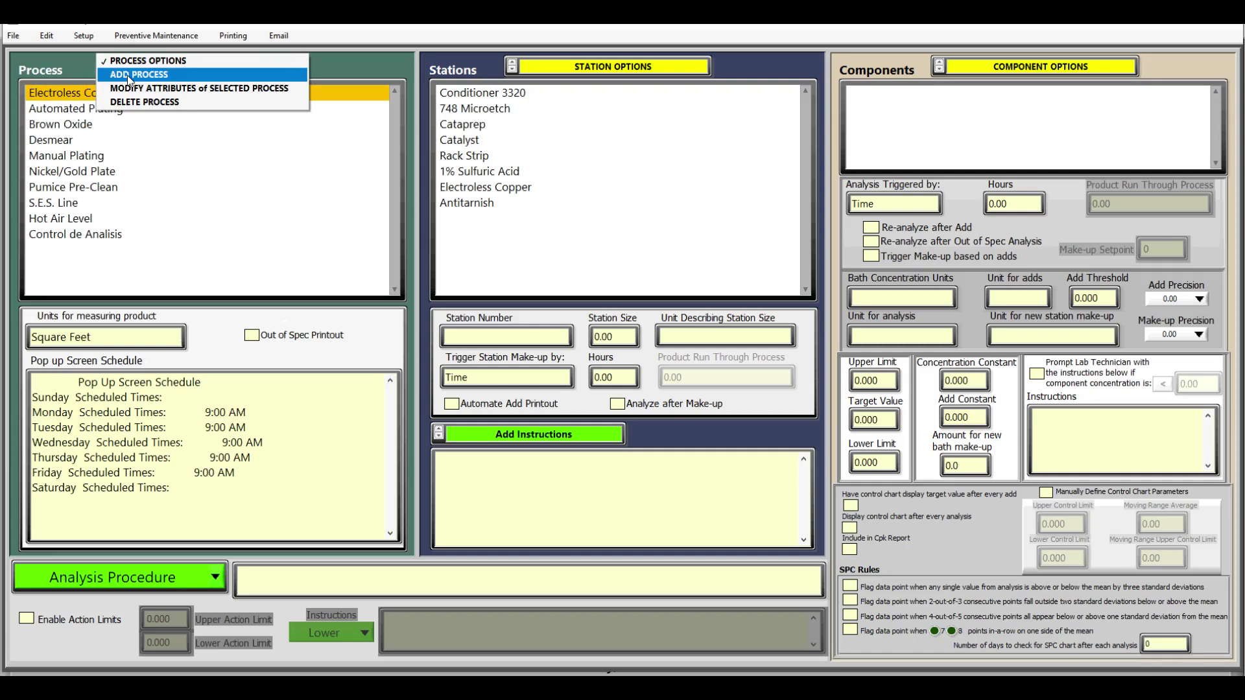
pyautogui.click(134, 88)
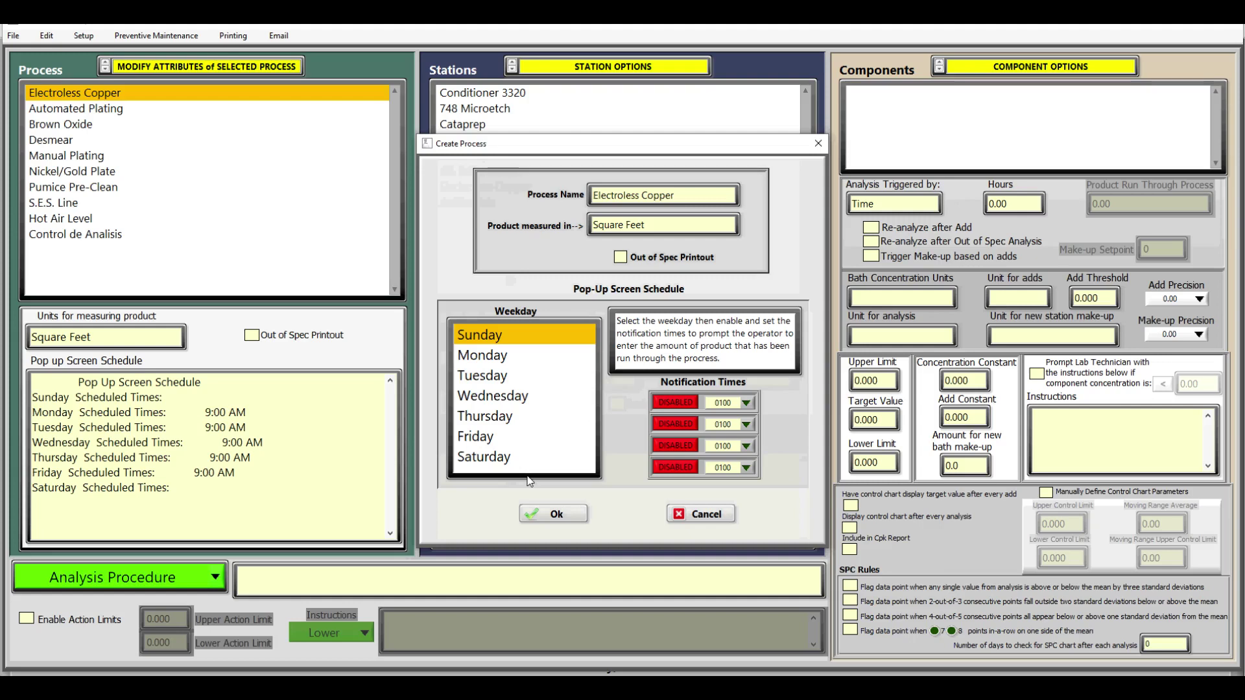
pyautogui.click(818, 144)
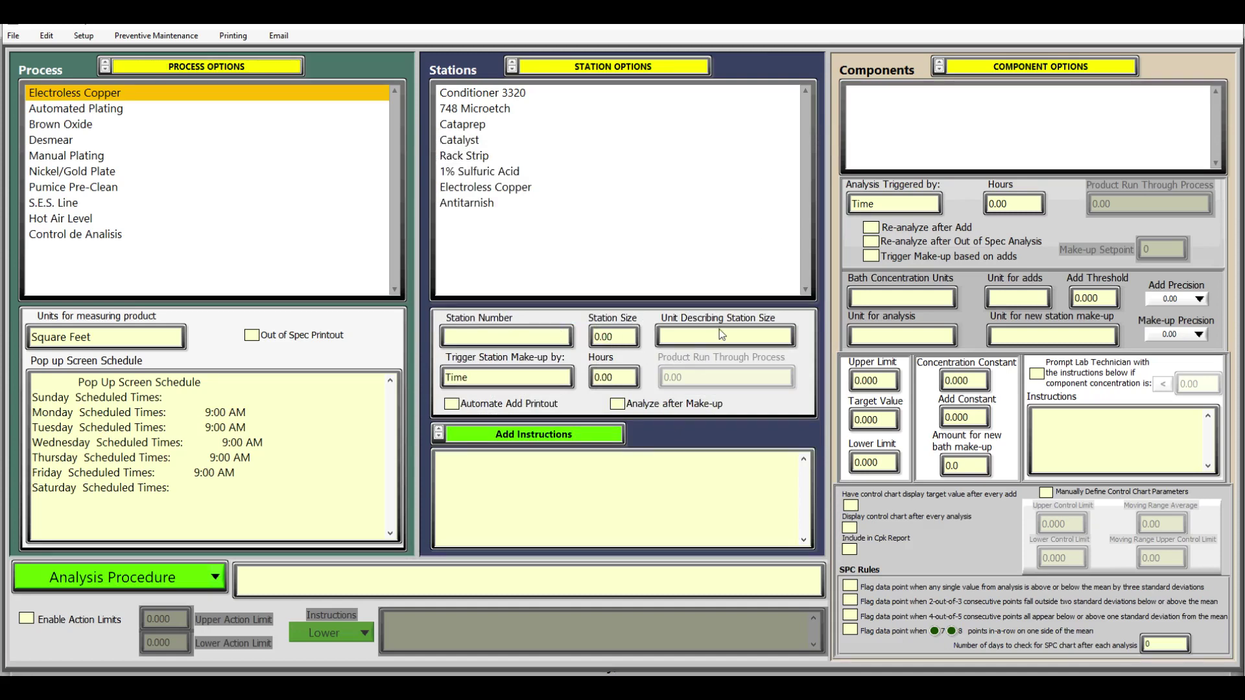
# Step: Open the attributes of the Conditioner 3320 station and view the choices for triggering station make-up
pyautogui.click(524, 96)
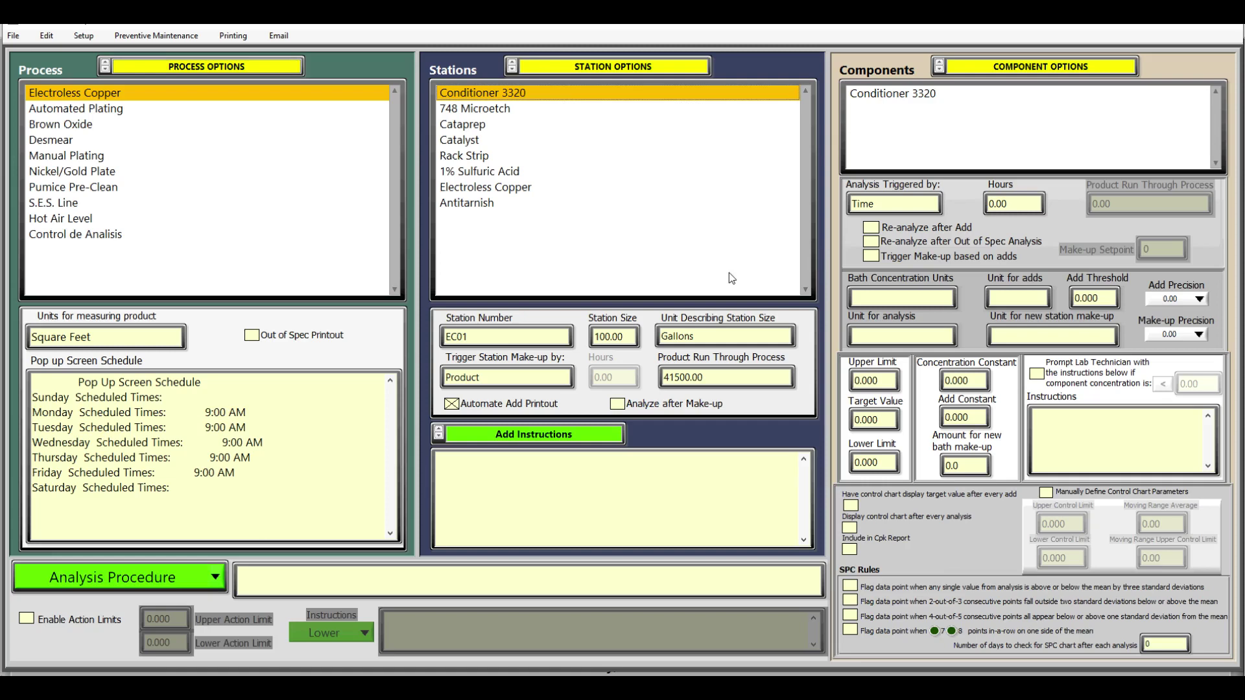
pyautogui.click(663, 71)
pyautogui.click(662, 88)
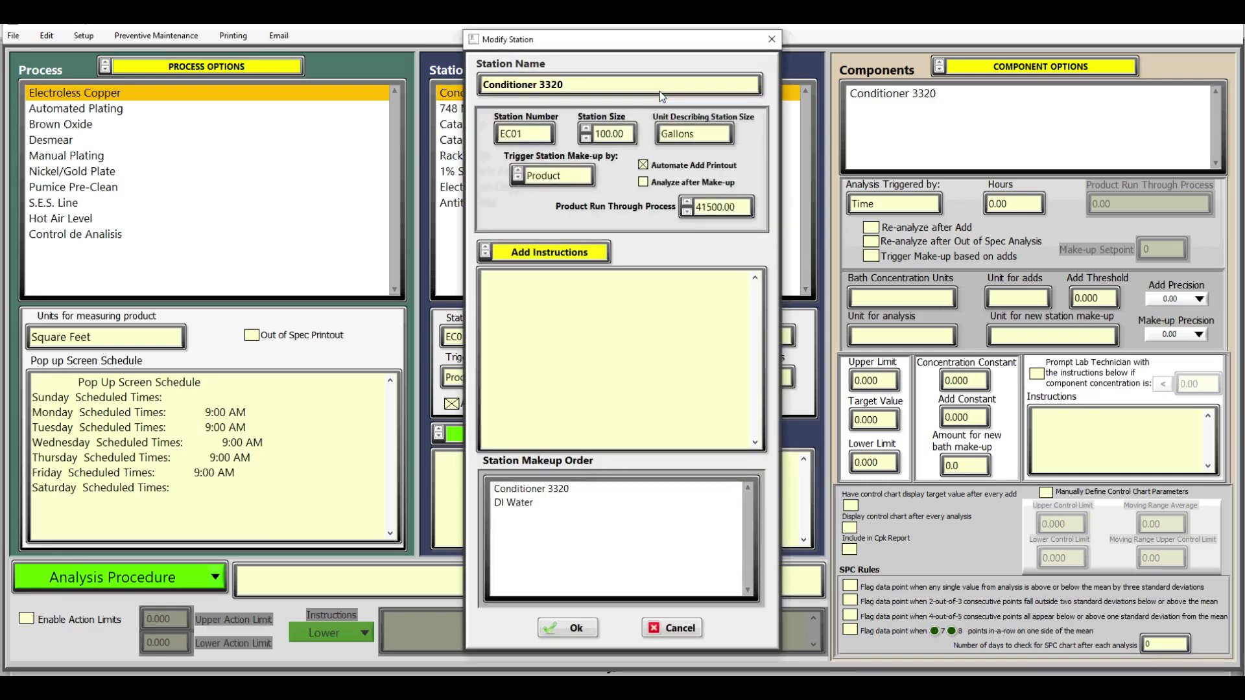
pyautogui.click(563, 178)
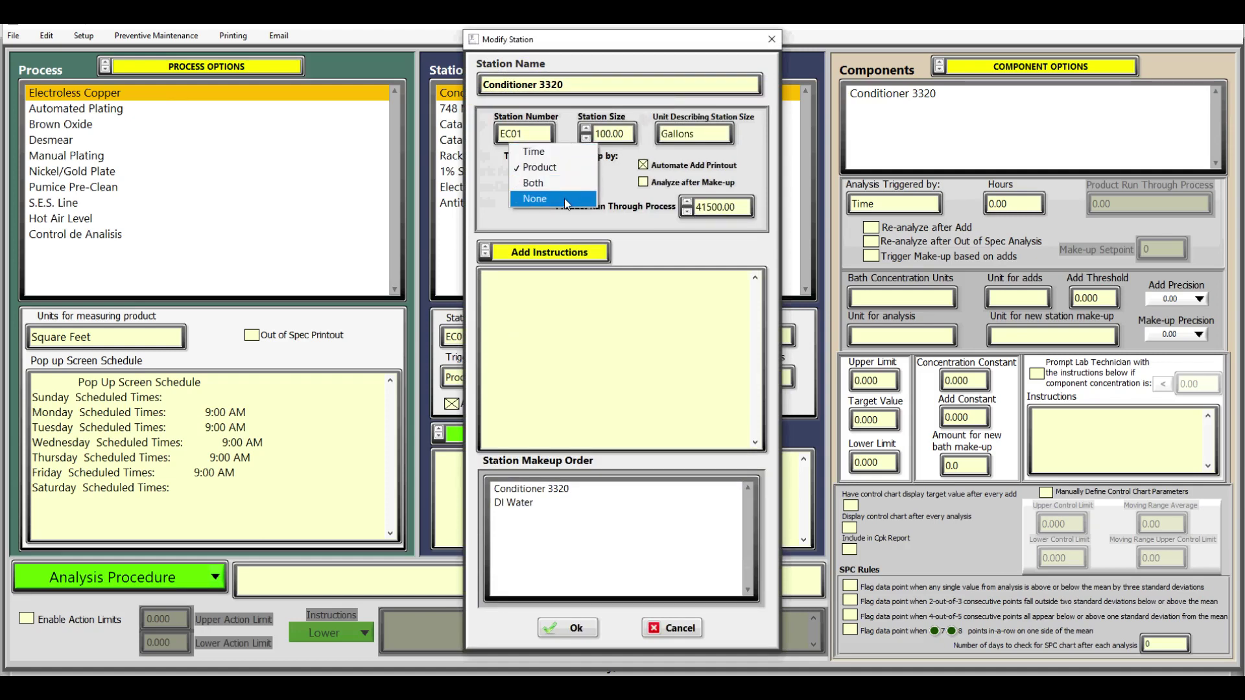
pyautogui.click(600, 218)
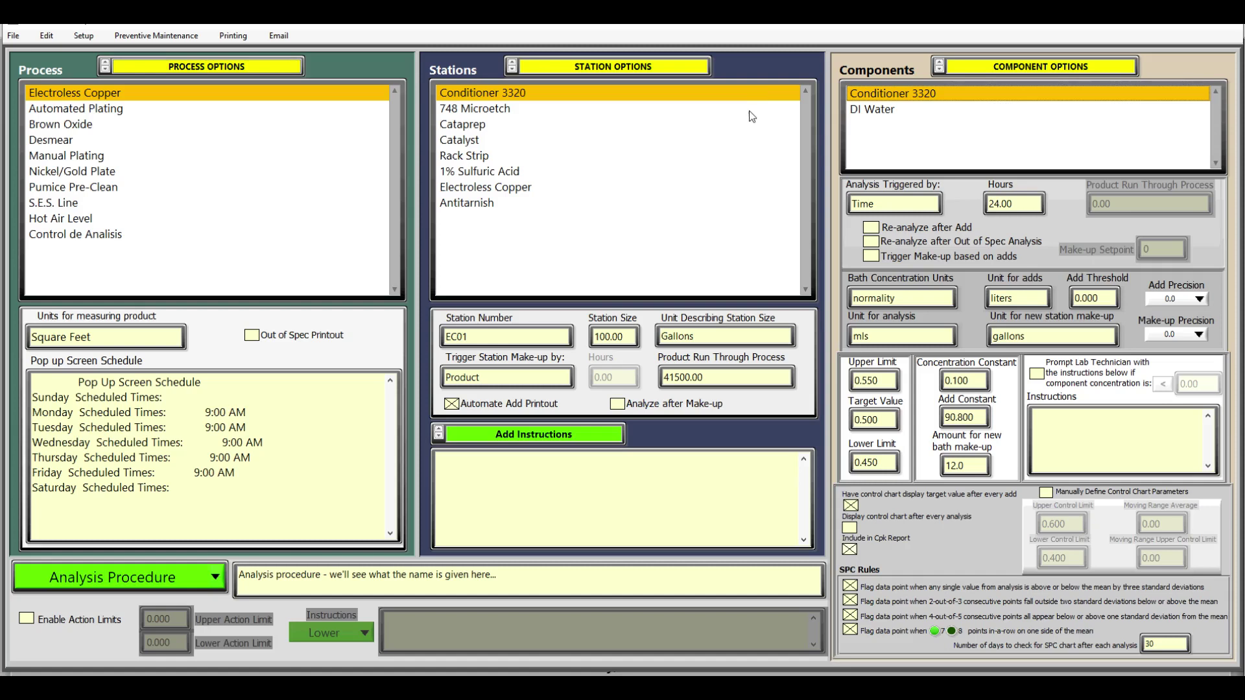
# Step: Open the attributes of the Sulfuric Acid (PC Grade) component in the 748 Microetch station for review
pyautogui.click(750, 109)
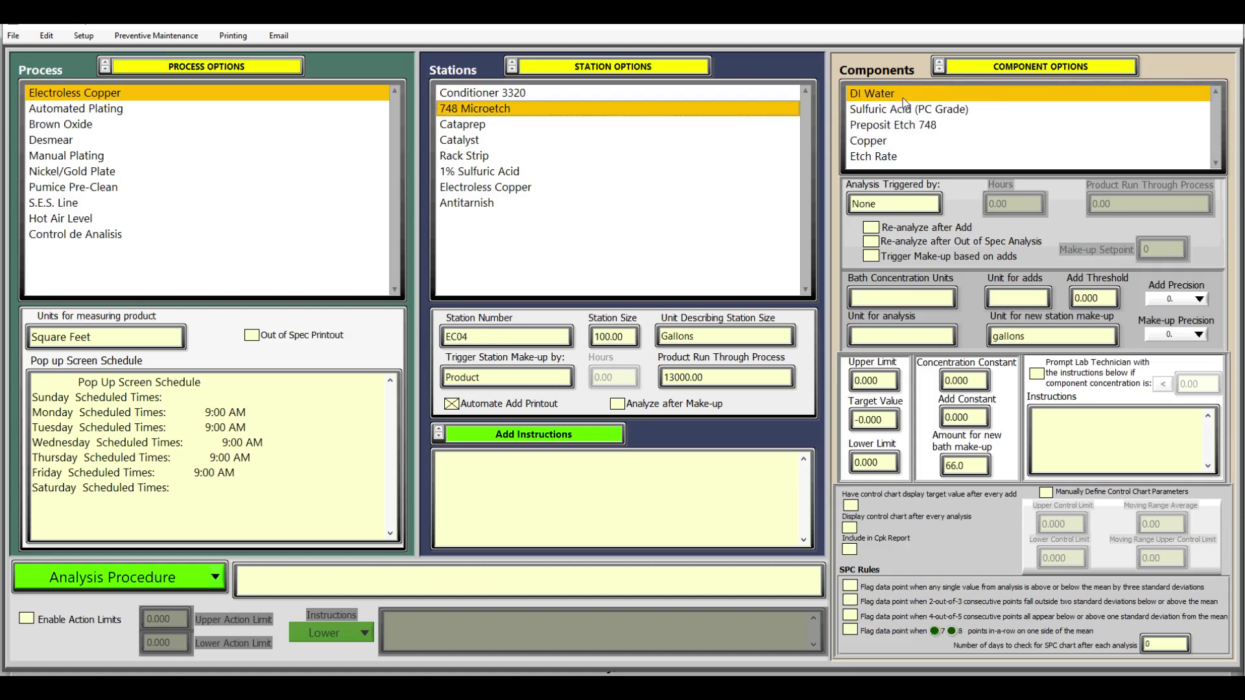
pyautogui.click(903, 110)
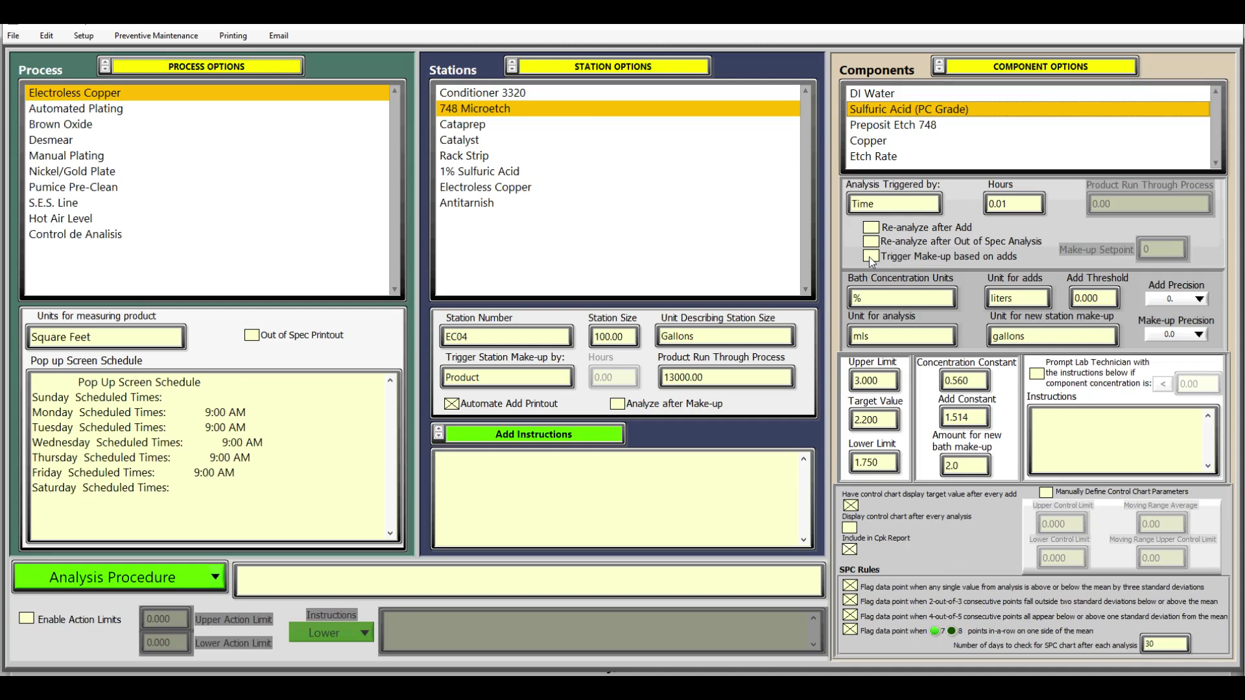
pyautogui.click(887, 299)
pyautogui.click(1064, 63)
pyautogui.click(1062, 89)
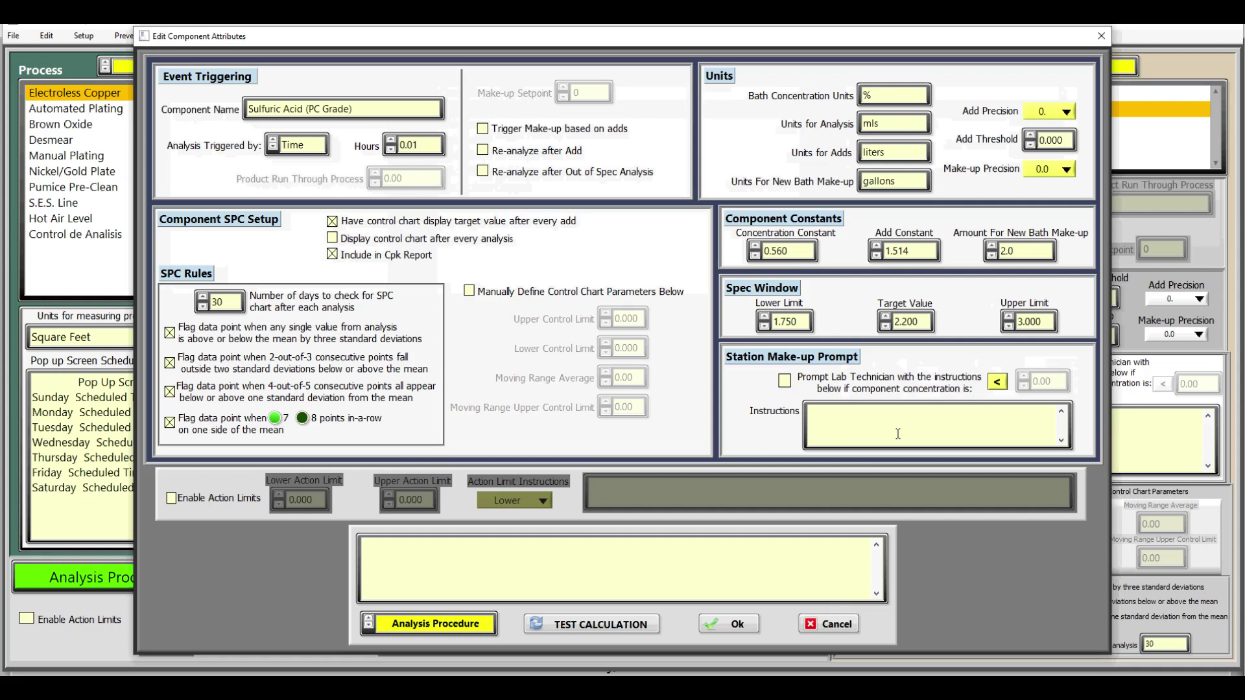
# Step: Try enabling manually defined control chart parameters for the Sulfuric Acid component and close its attributes without saving
pyautogui.click(1000, 382)
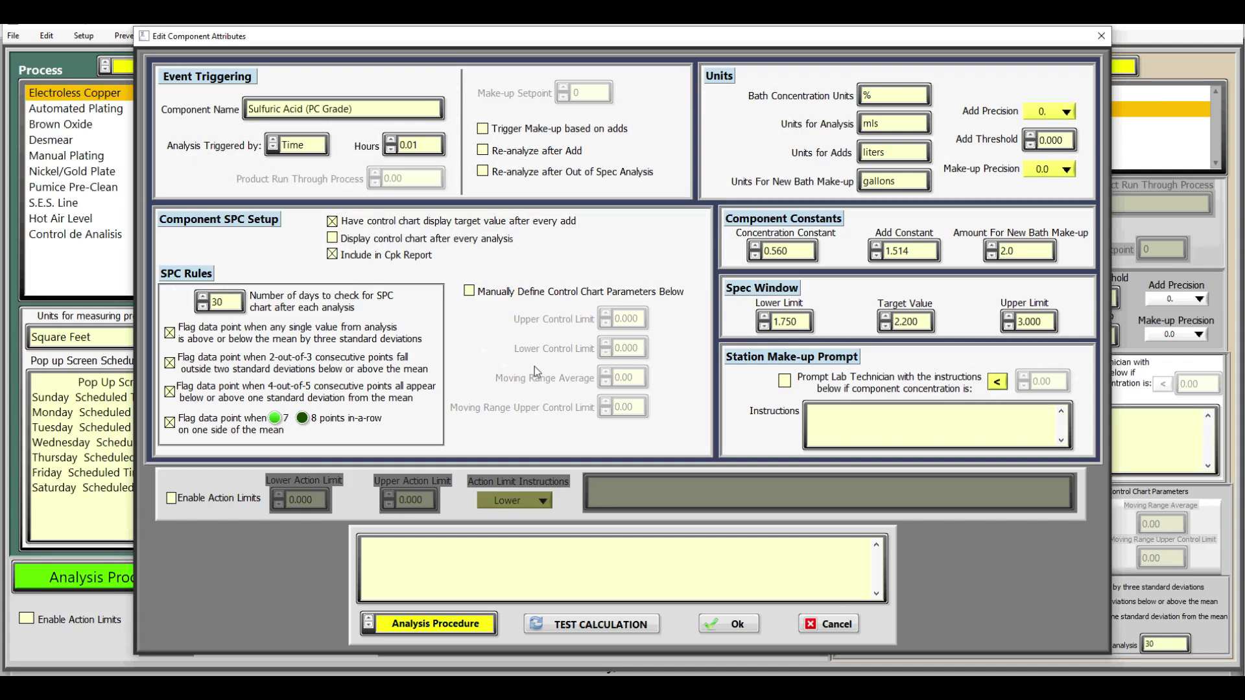
pyautogui.click(469, 295)
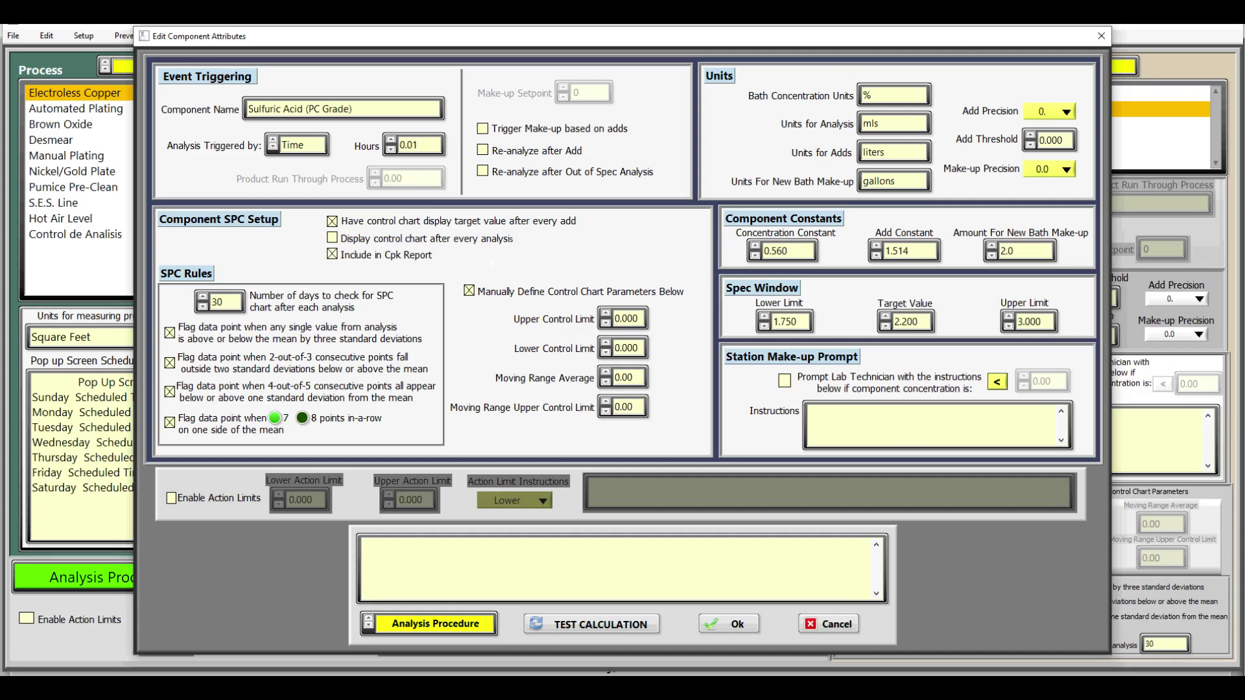
pyautogui.click(1101, 37)
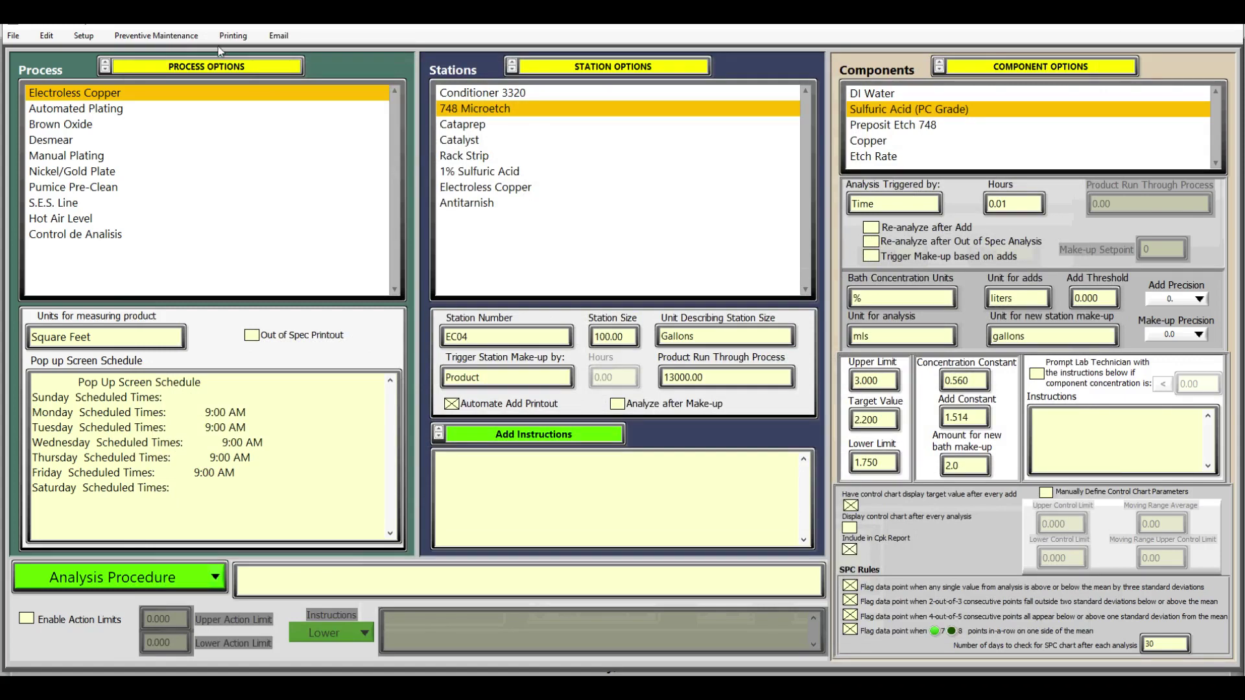
# Step: Review the add slip printing template with its field help and print format preview, and close it without changes
pyautogui.click(234, 39)
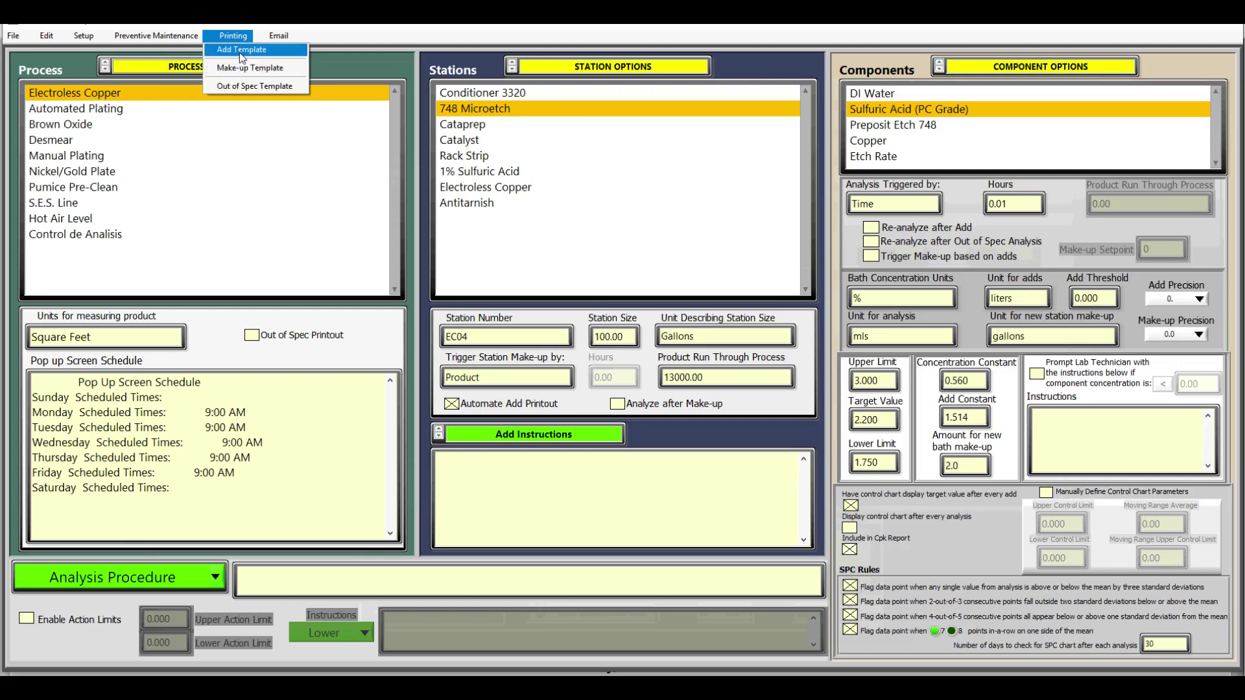
pyautogui.click(239, 51)
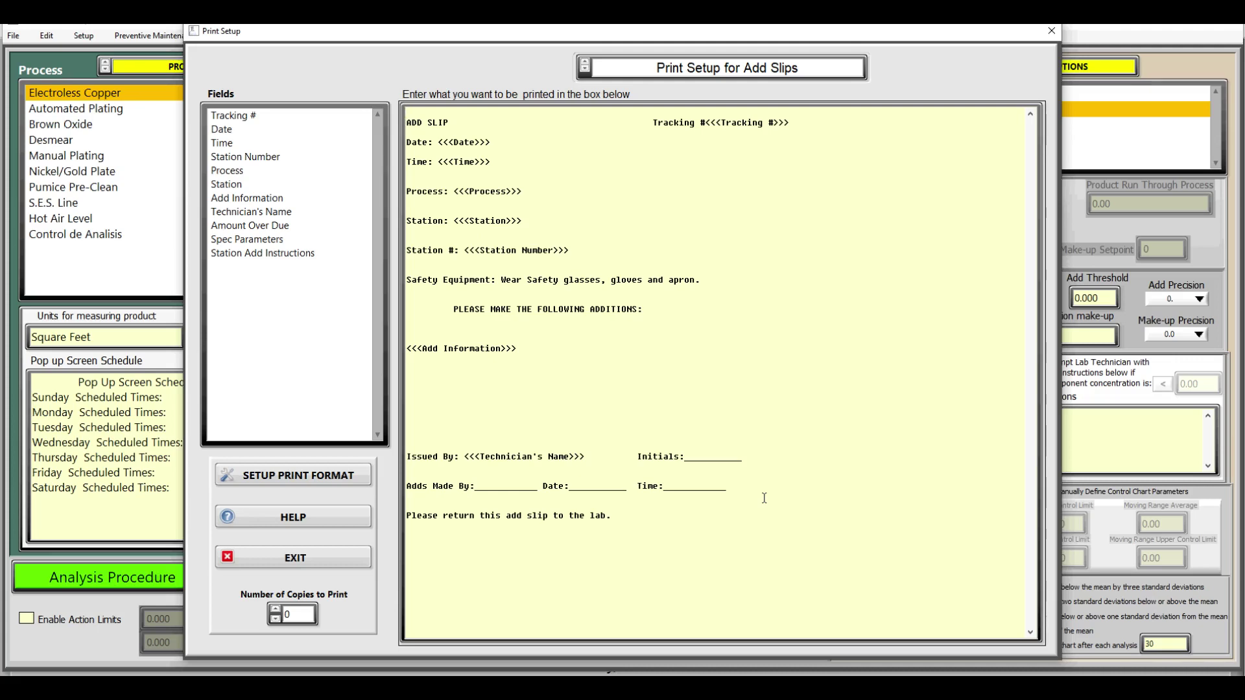
pyautogui.click(317, 519)
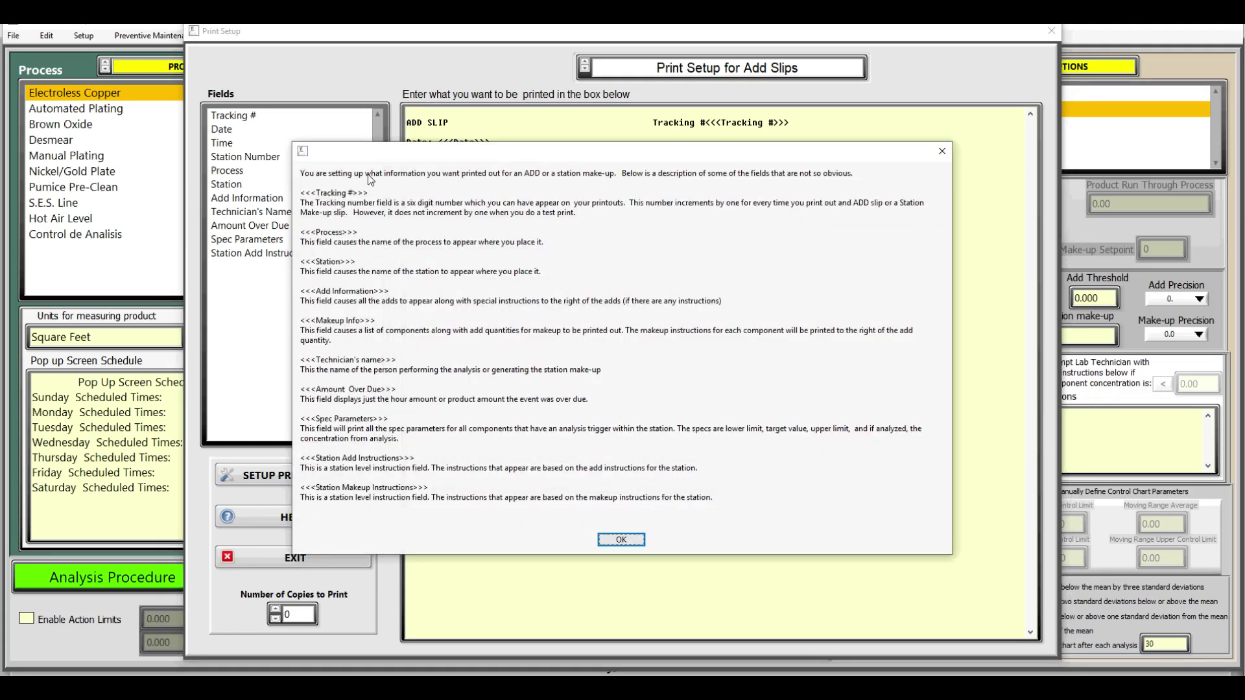
pyautogui.click(620, 541)
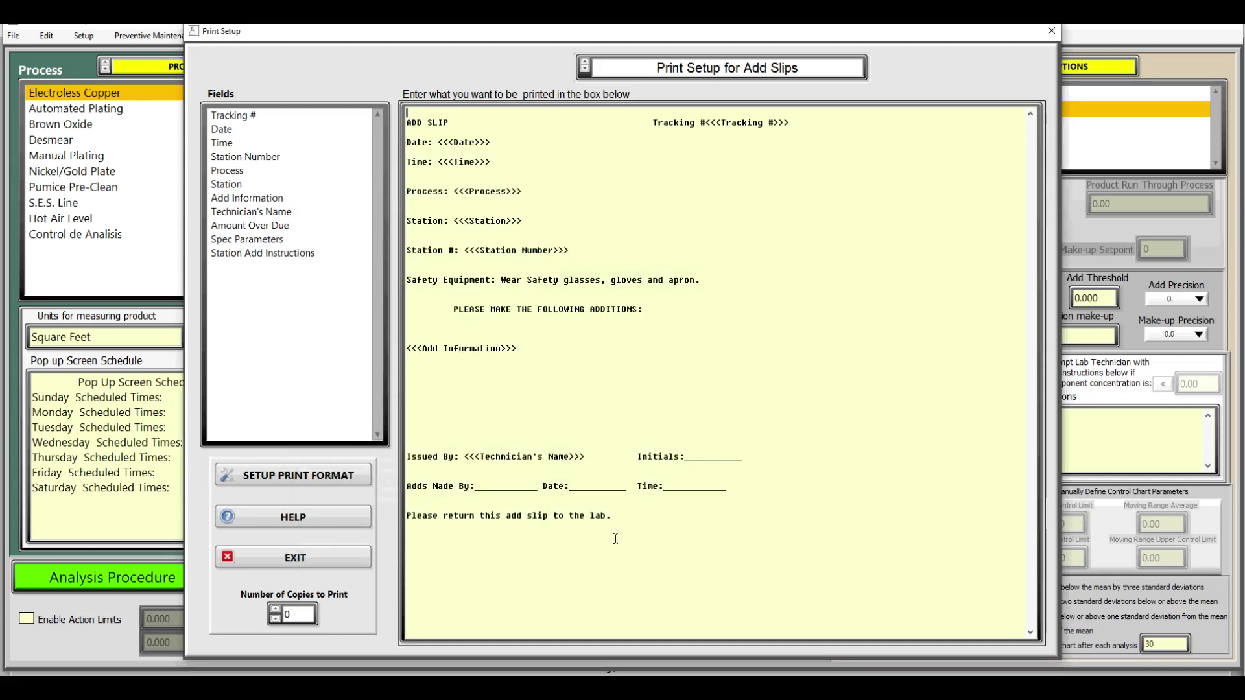
pyautogui.click(350, 474)
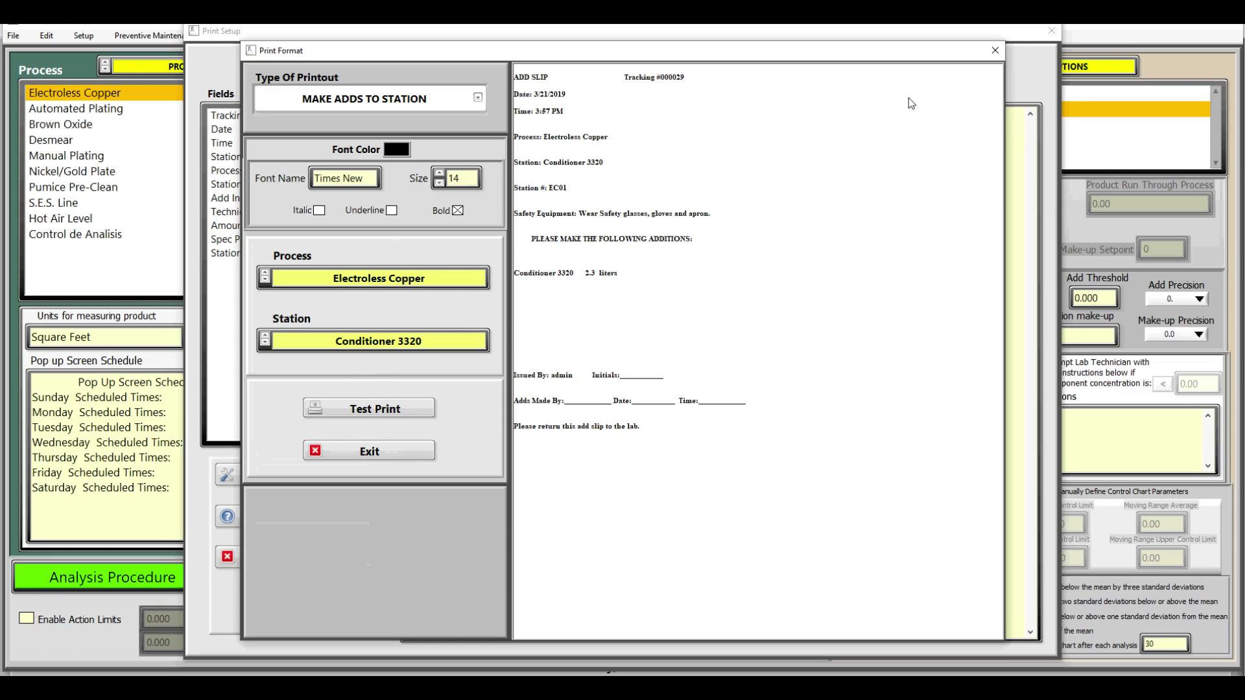
pyautogui.click(992, 50)
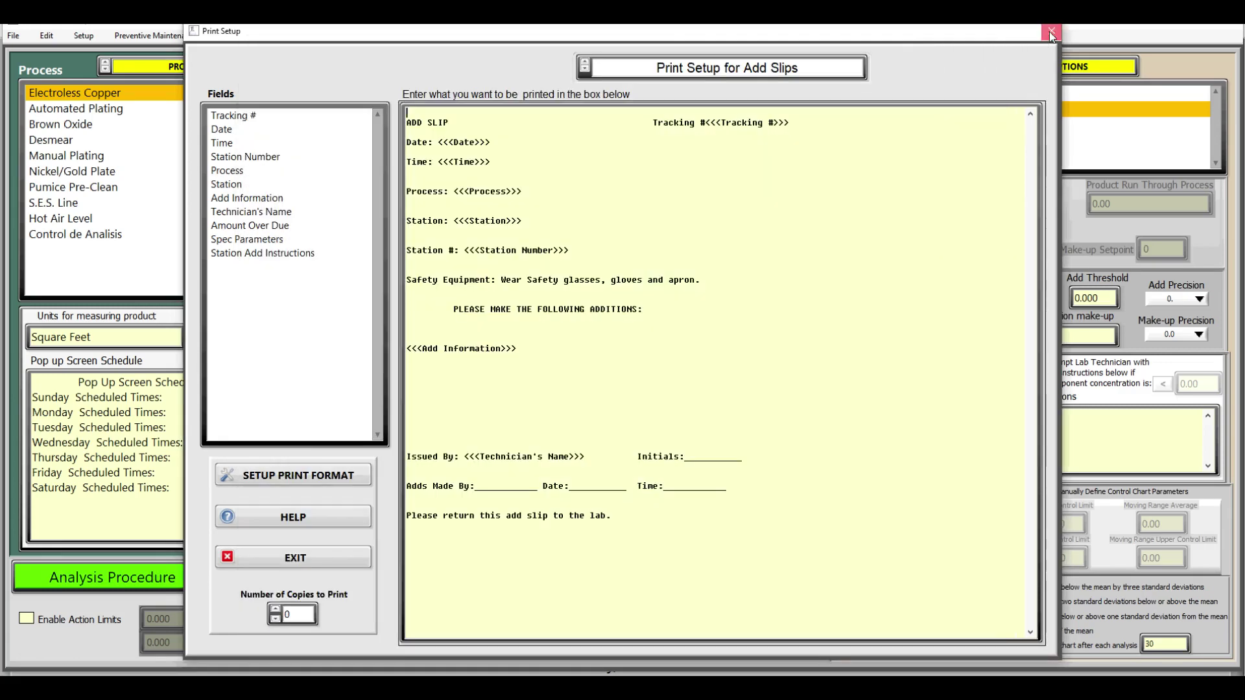
pyautogui.click(1051, 31)
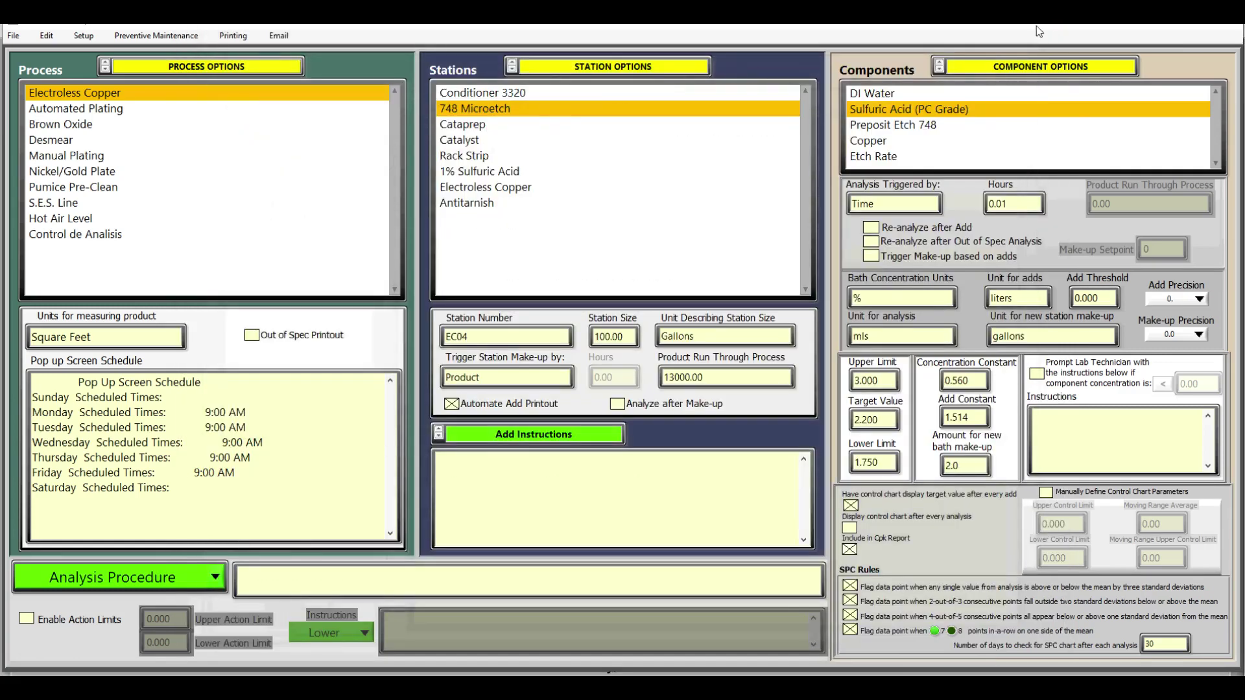
# Step: Review the station make-up printing template and its print format preview, and close both without changes
pyautogui.click(230, 36)
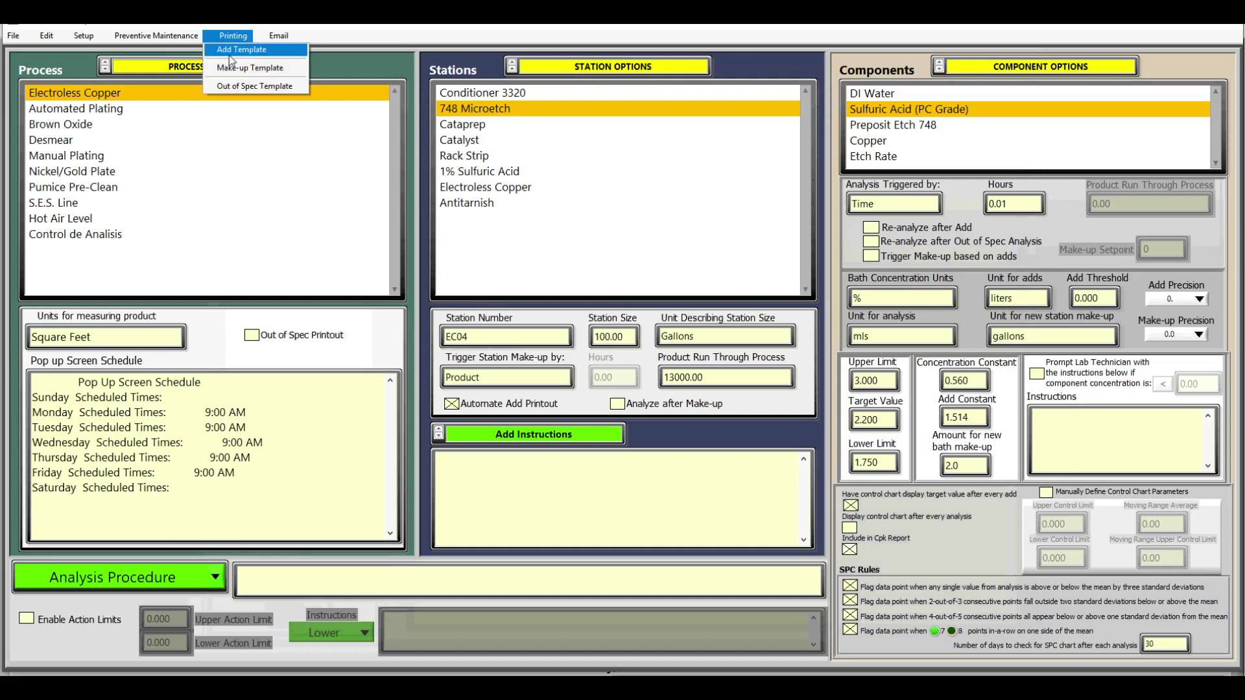
pyautogui.click(235, 72)
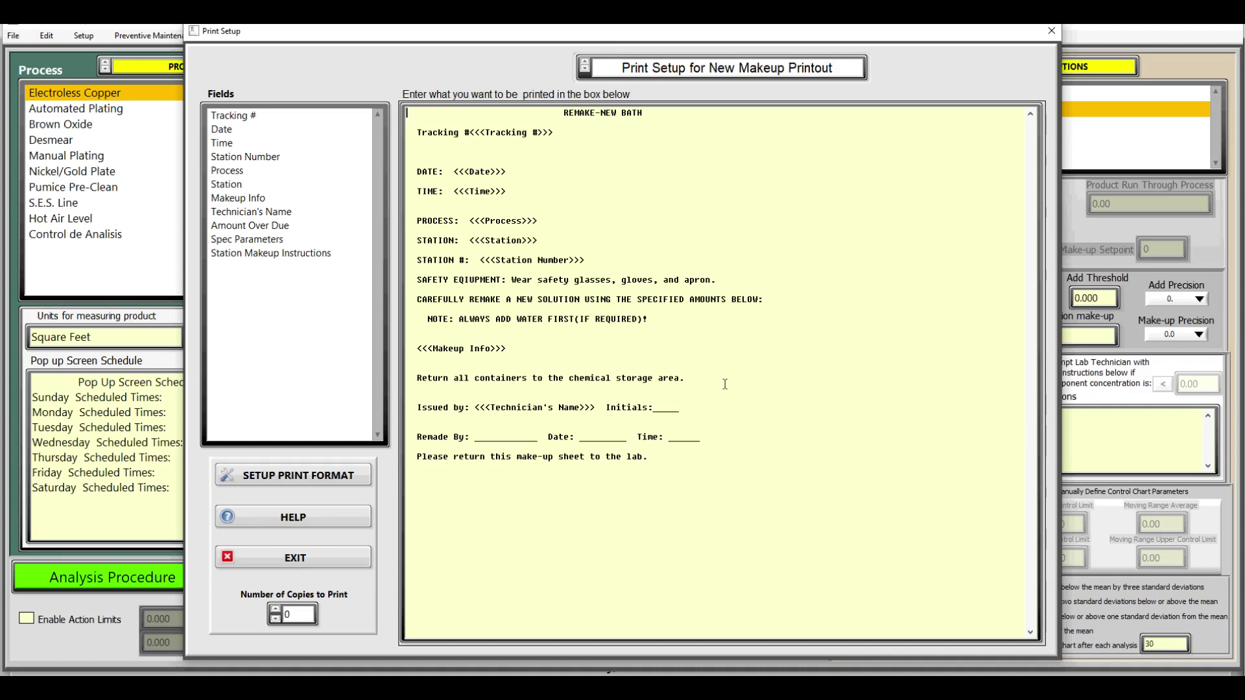
pyautogui.click(346, 478)
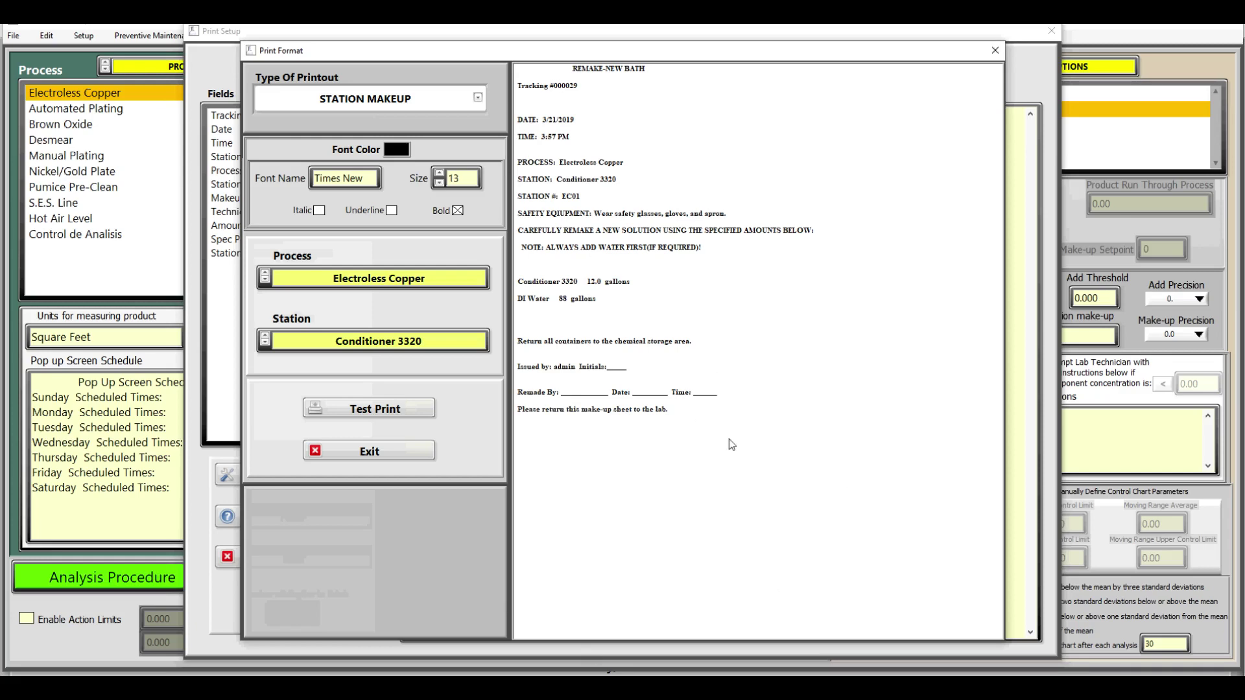
pyautogui.click(1002, 50)
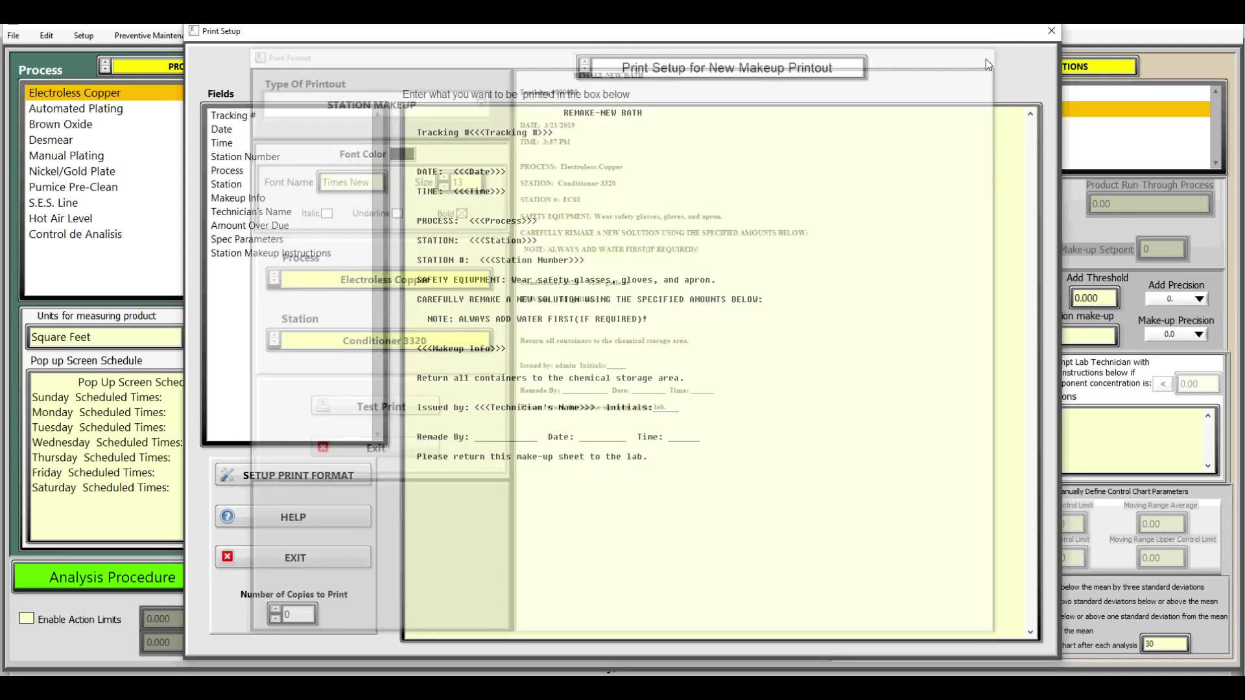
pyautogui.click(1056, 33)
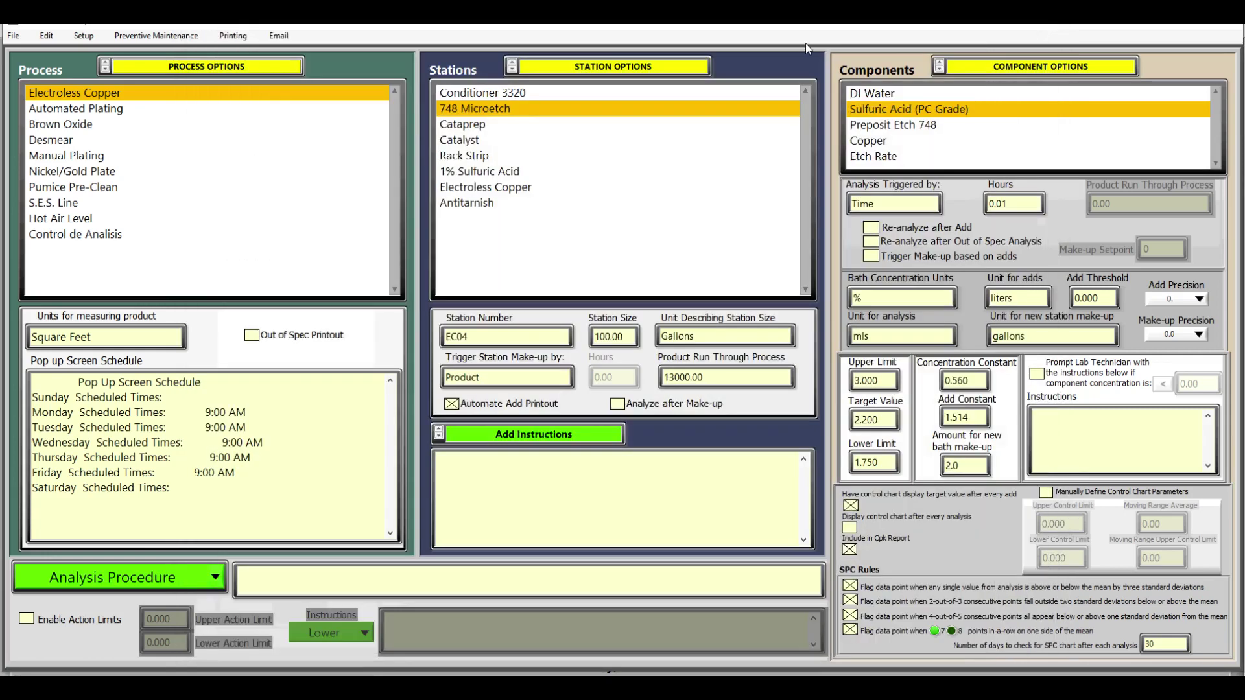
# Step: View the available email setup options and exit the process setup to return to the main screen
pyautogui.click(279, 36)
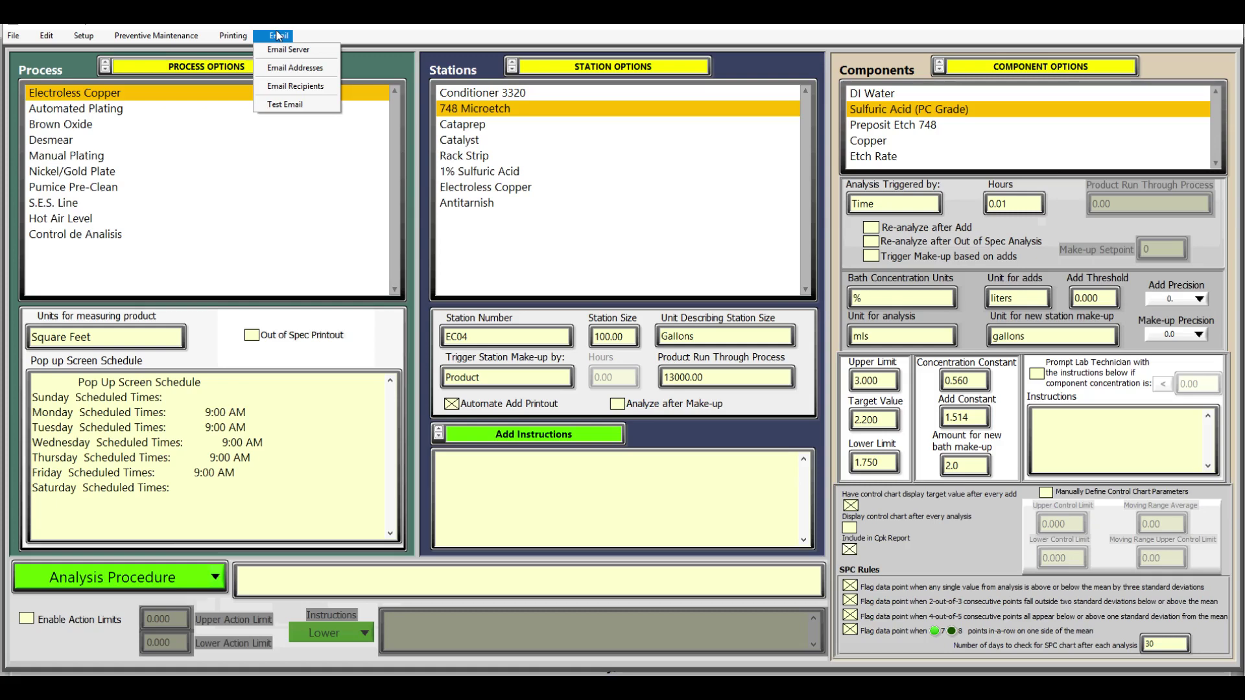
pyautogui.click(275, 37)
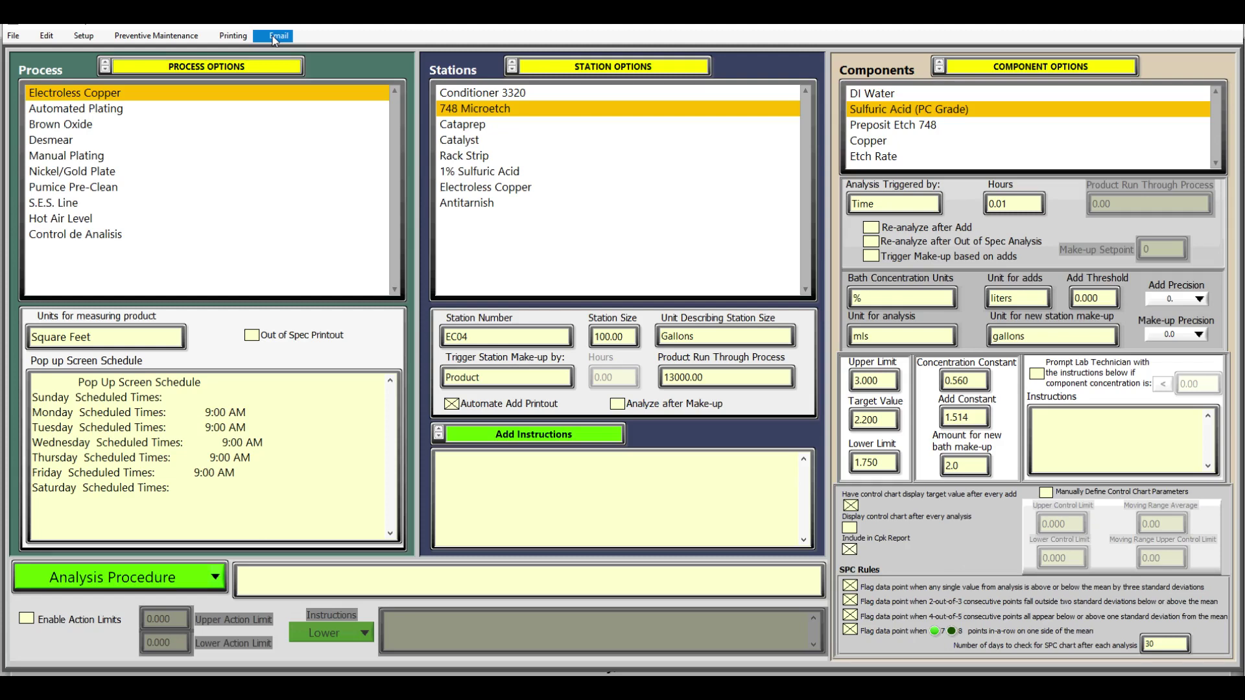
pyautogui.click(14, 36)
pyautogui.click(31, 51)
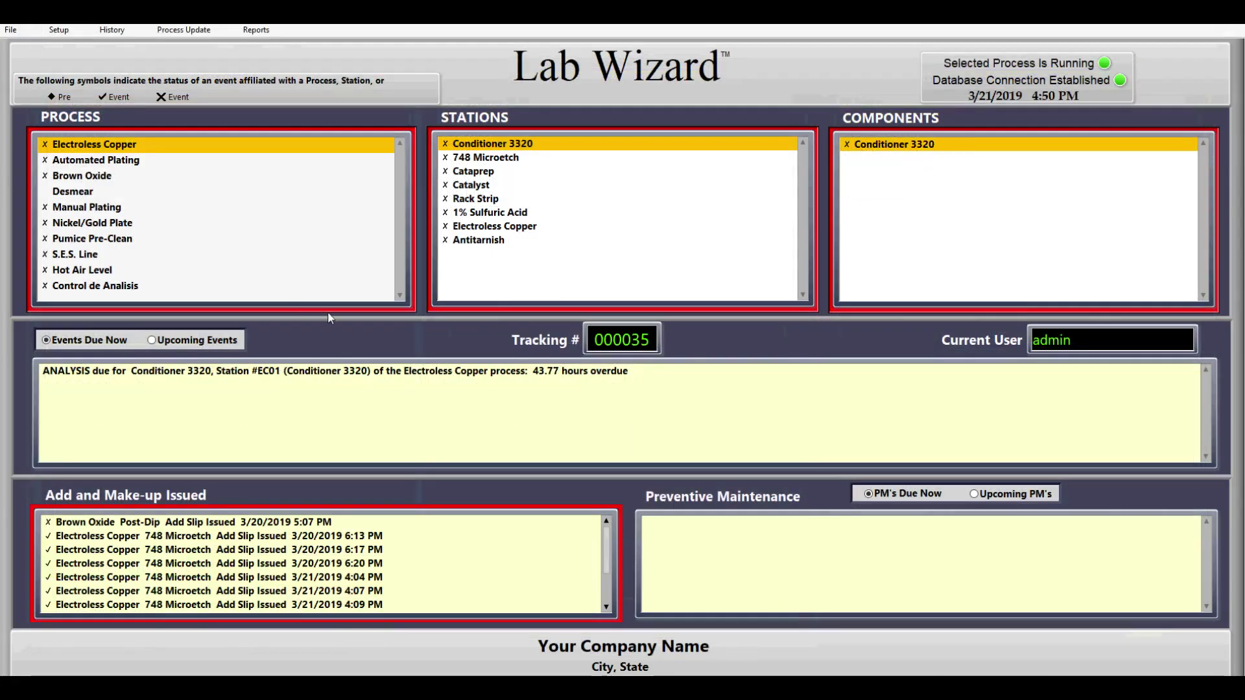
# Step: Open the due Sulfuric Acid (PC Grade) analysis for the 748 Microetch station of the Electroless Copper process
pyautogui.click(199, 149)
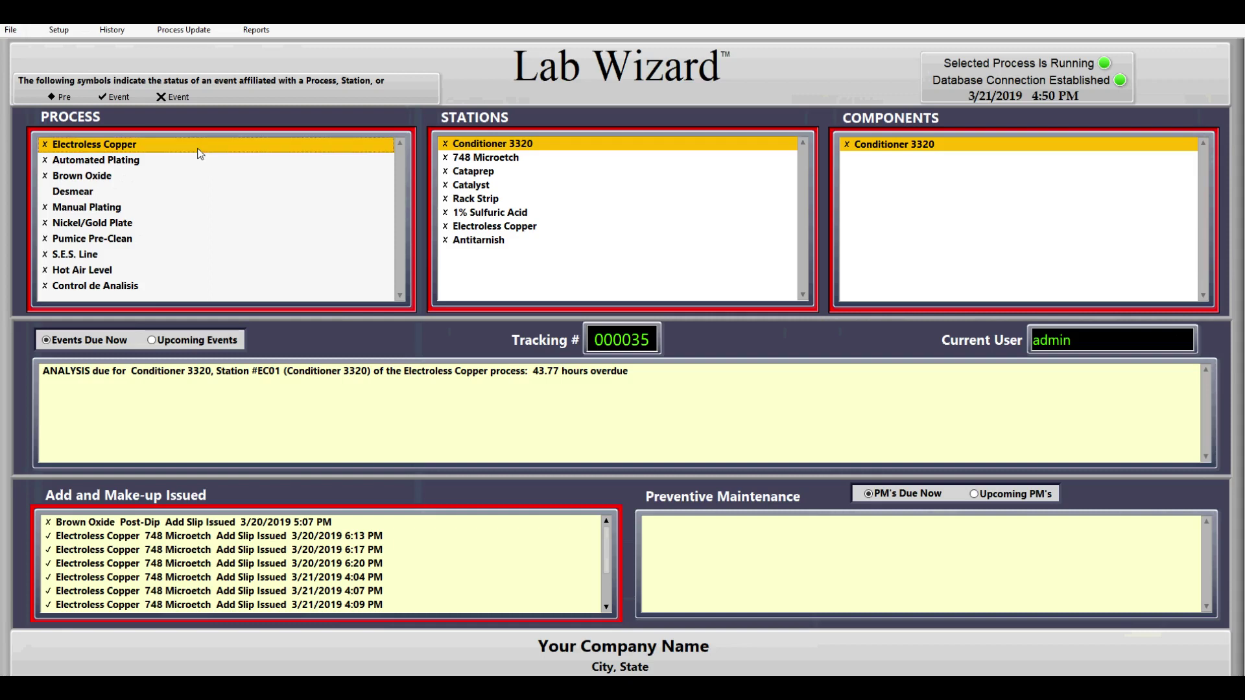
pyautogui.click(475, 158)
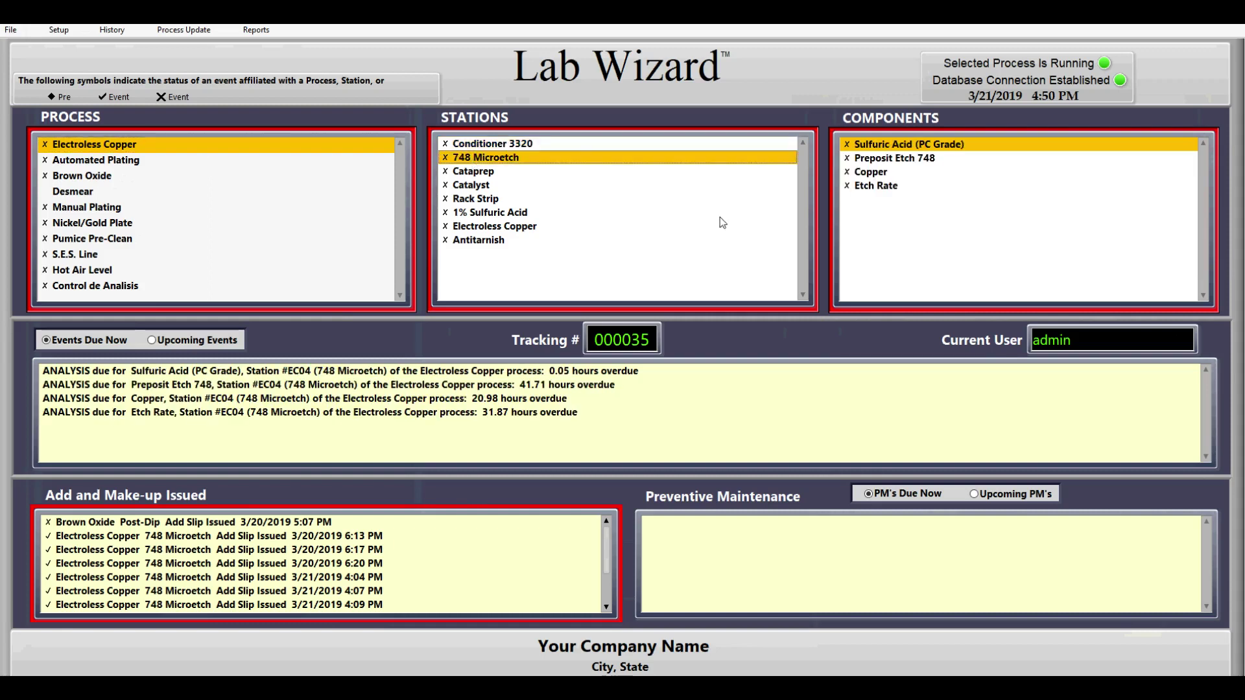
pyautogui.click(882, 149)
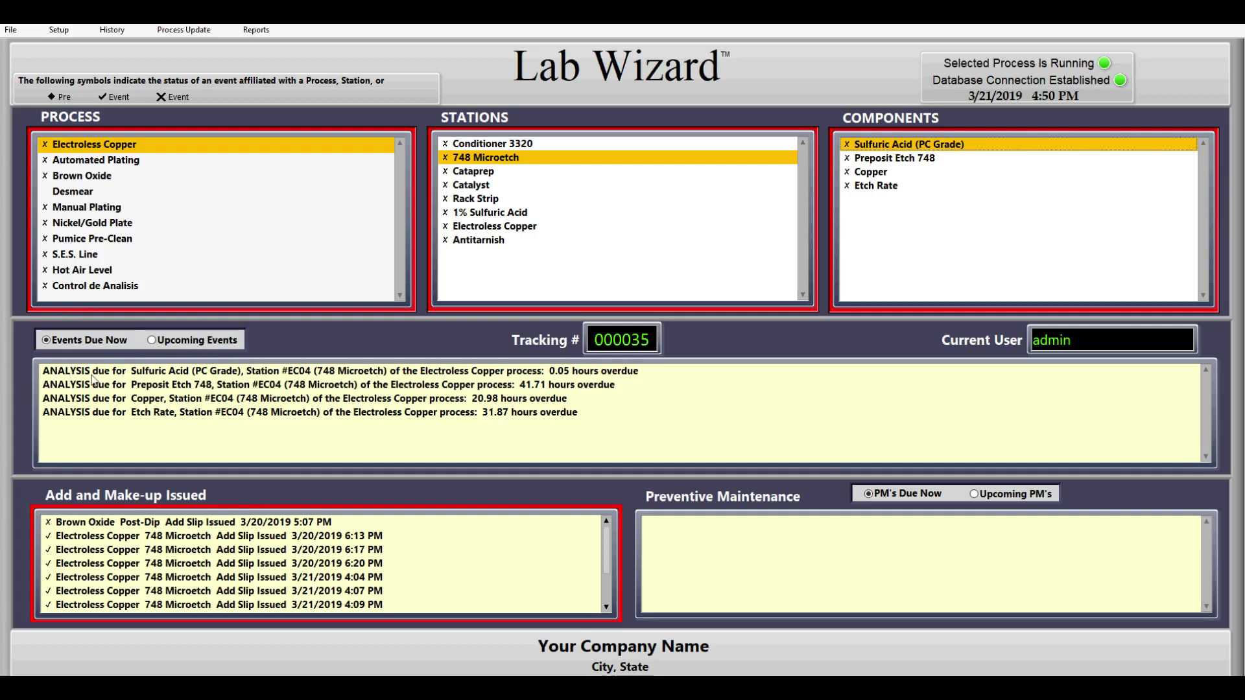
pyautogui.doubleClick(286, 375)
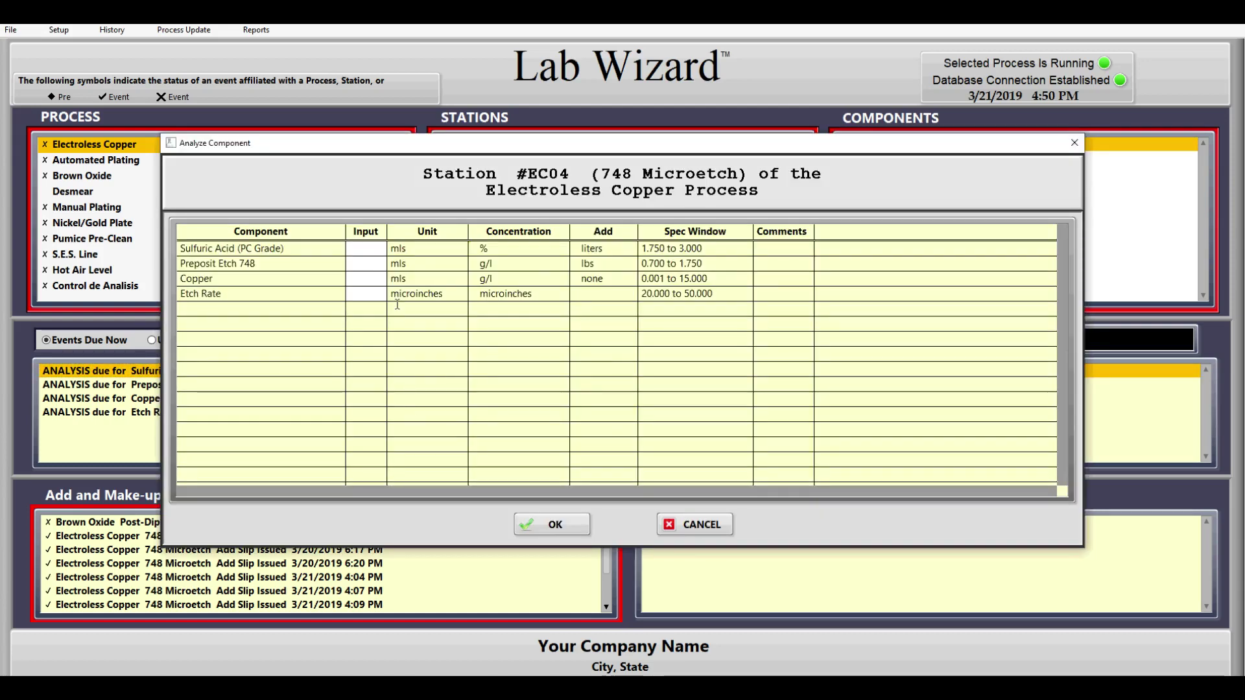
# Step: Enter a measured value of 3.2 mls for Sulfuric Acid (PC Grade) and accept it
pyautogui.click(367, 247)
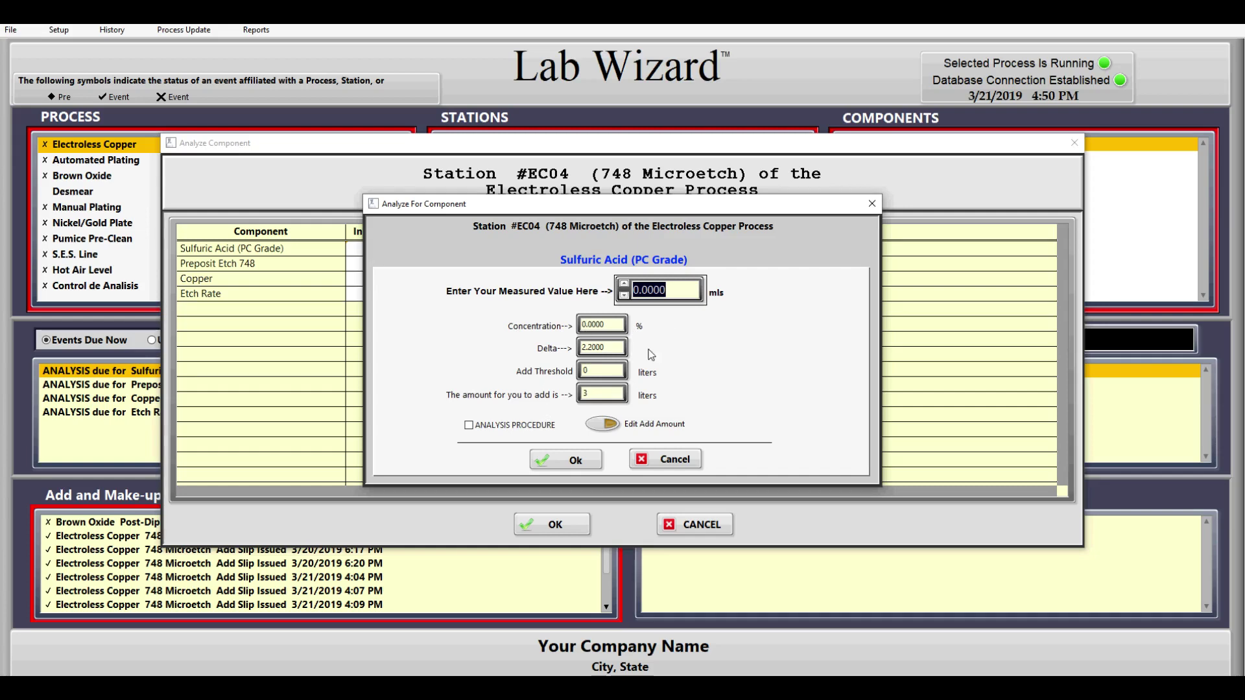
pyautogui.write('3.2')
pyautogui.press('Tab')
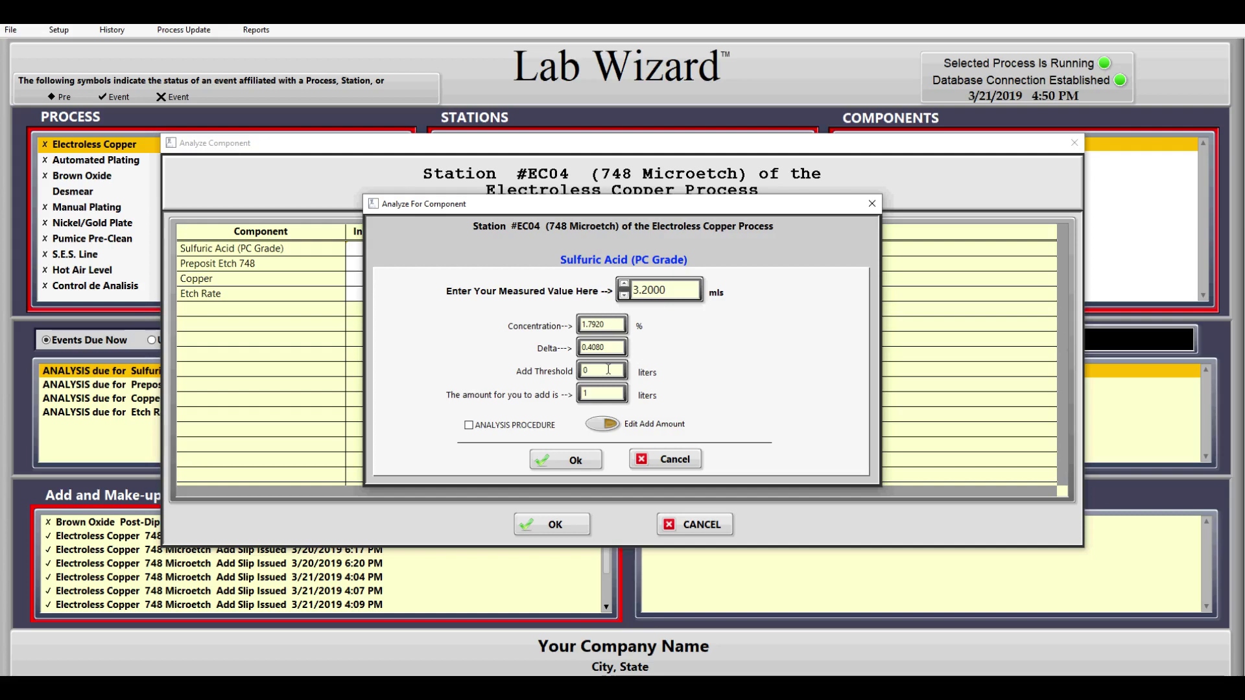
pyautogui.click(574, 467)
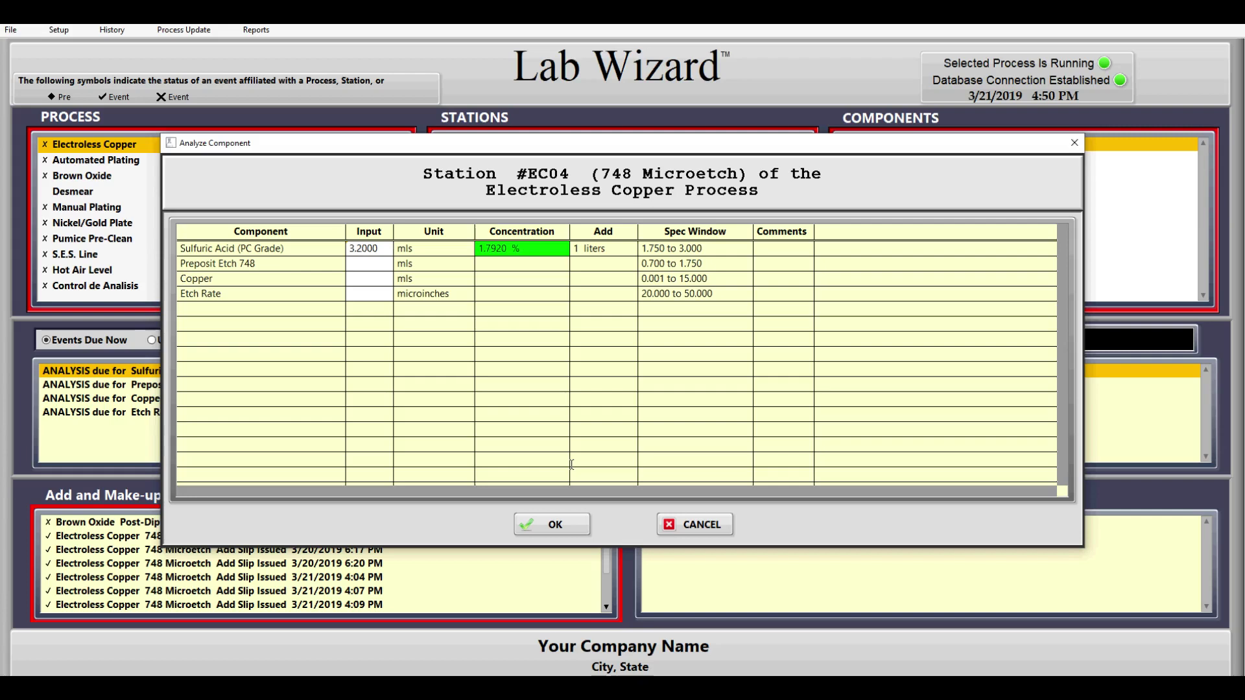
# Step: Check the analysis procedure and the trend chart for the Sulfuric Acid (PC Grade) result
pyautogui.rightClick(526, 253)
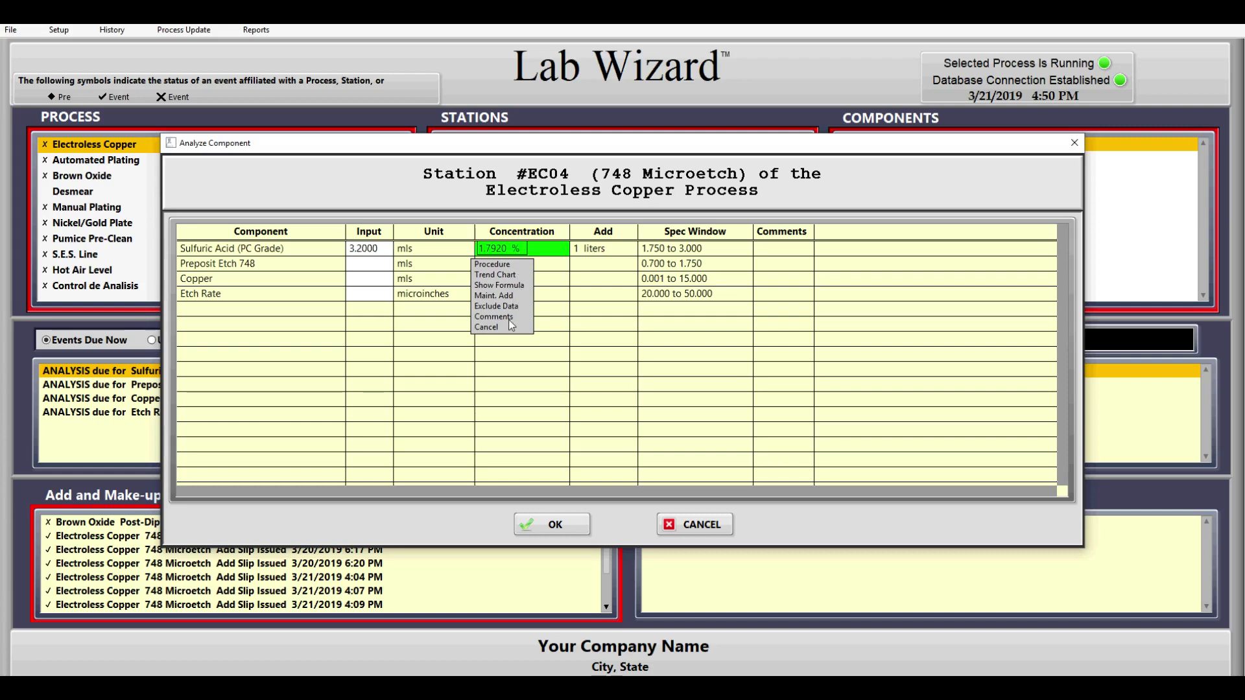
pyautogui.click(525, 266)
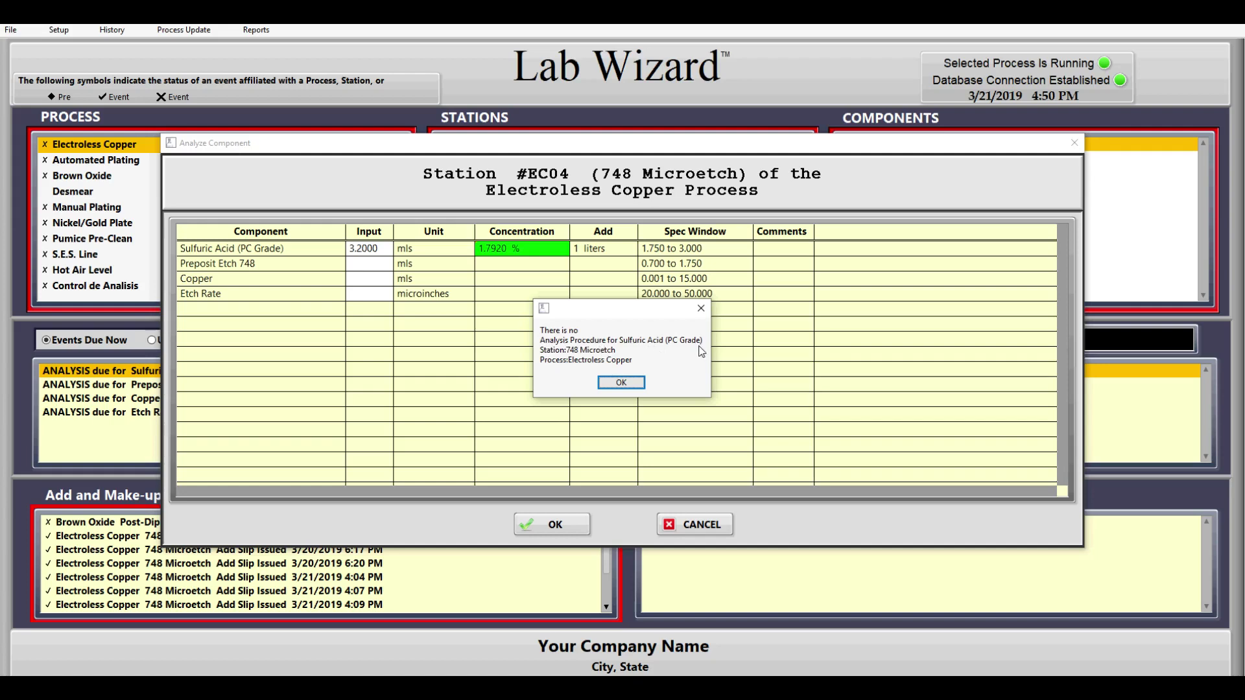
pyautogui.click(618, 384)
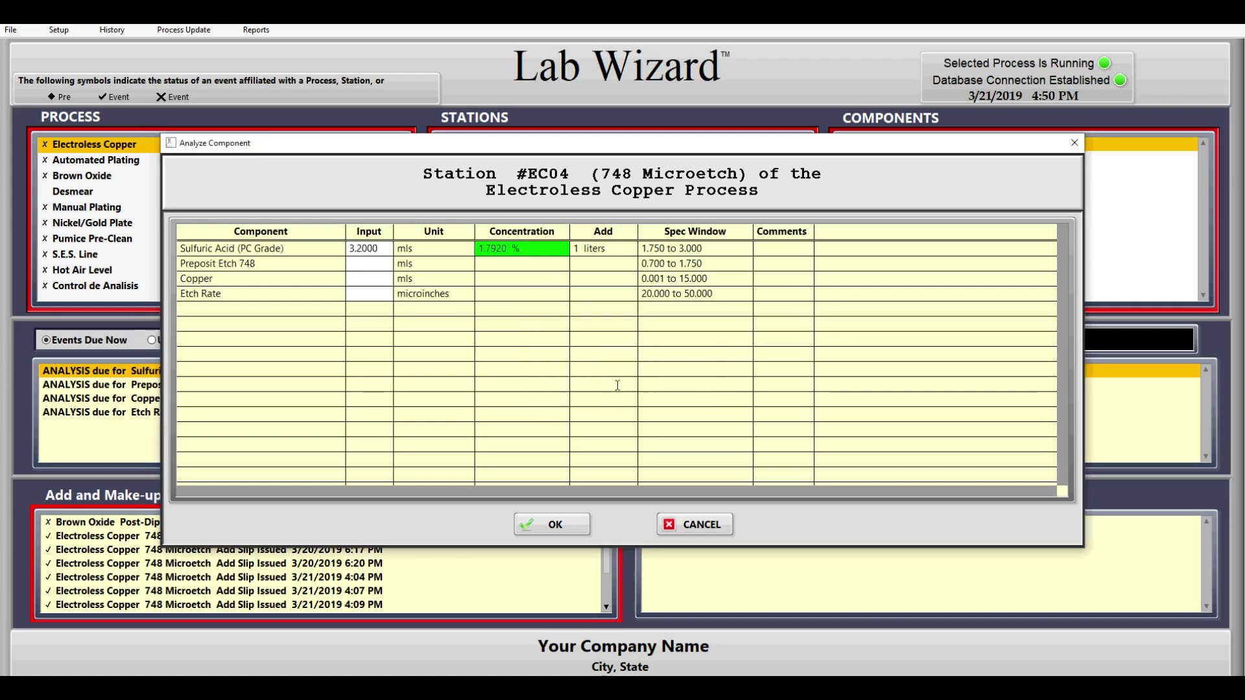
pyautogui.rightClick(527, 250)
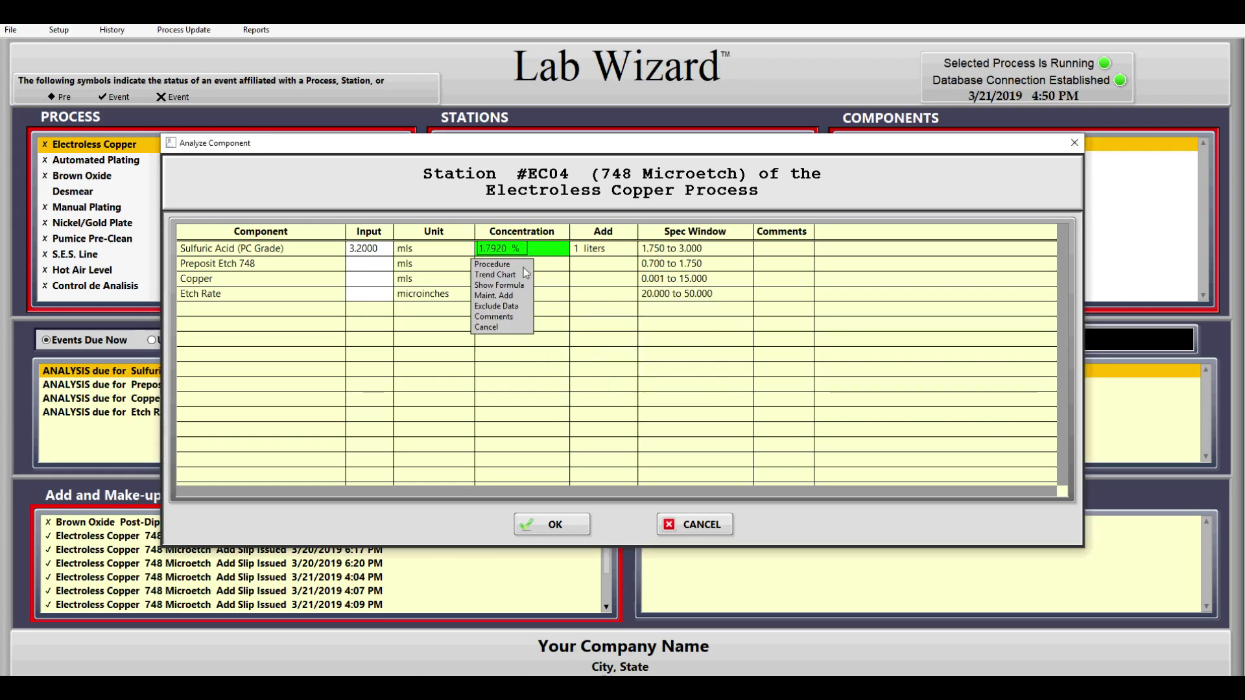
pyautogui.click(524, 275)
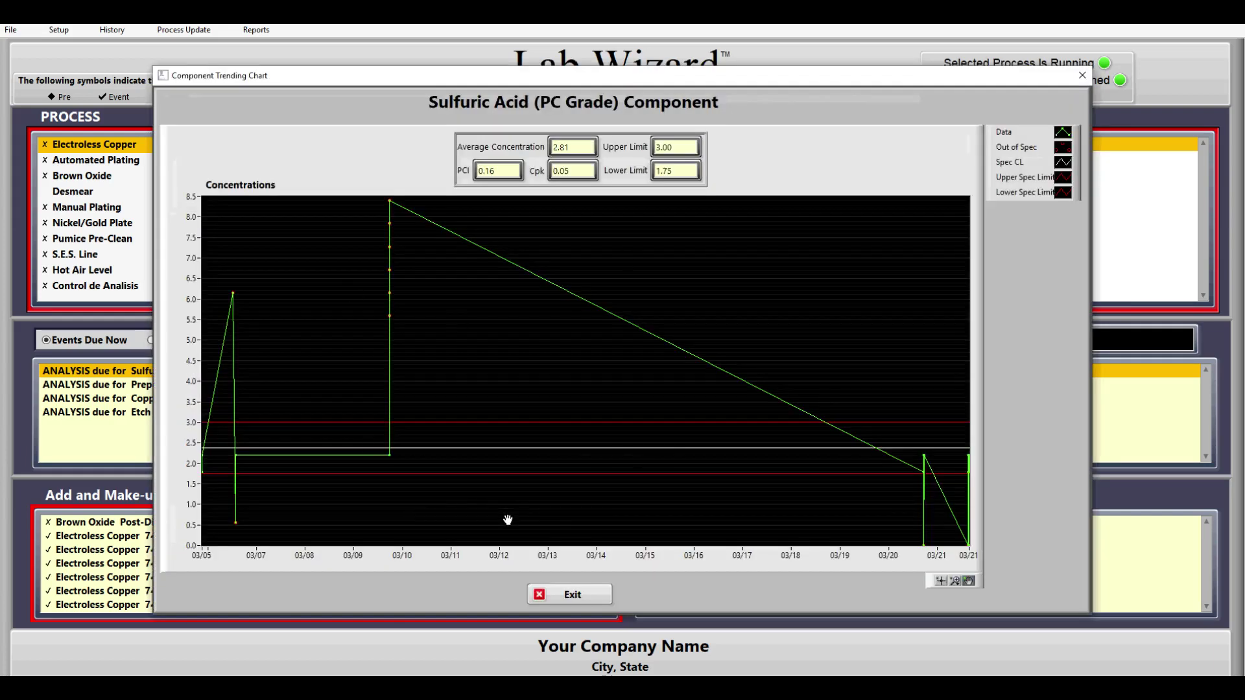
pyautogui.click(570, 596)
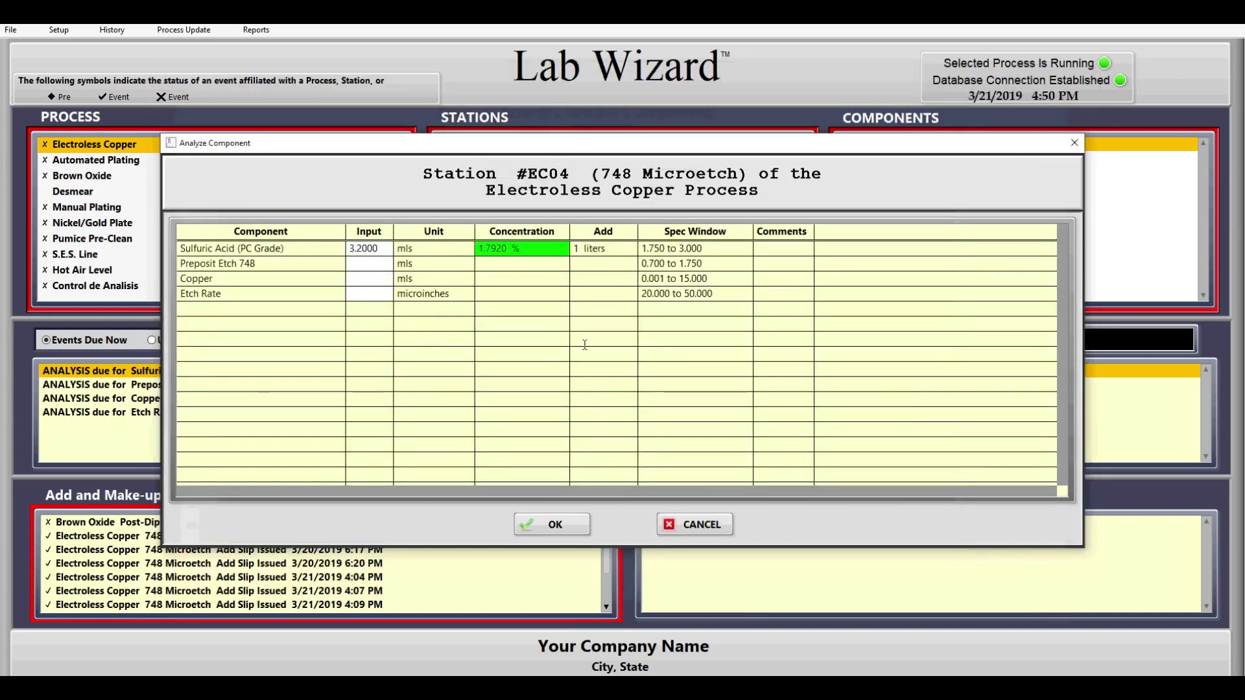
# Step: View the concentration and add formulas used for Sulfuric Acid (PC Grade), and close them
pyautogui.rightClick(525, 259)
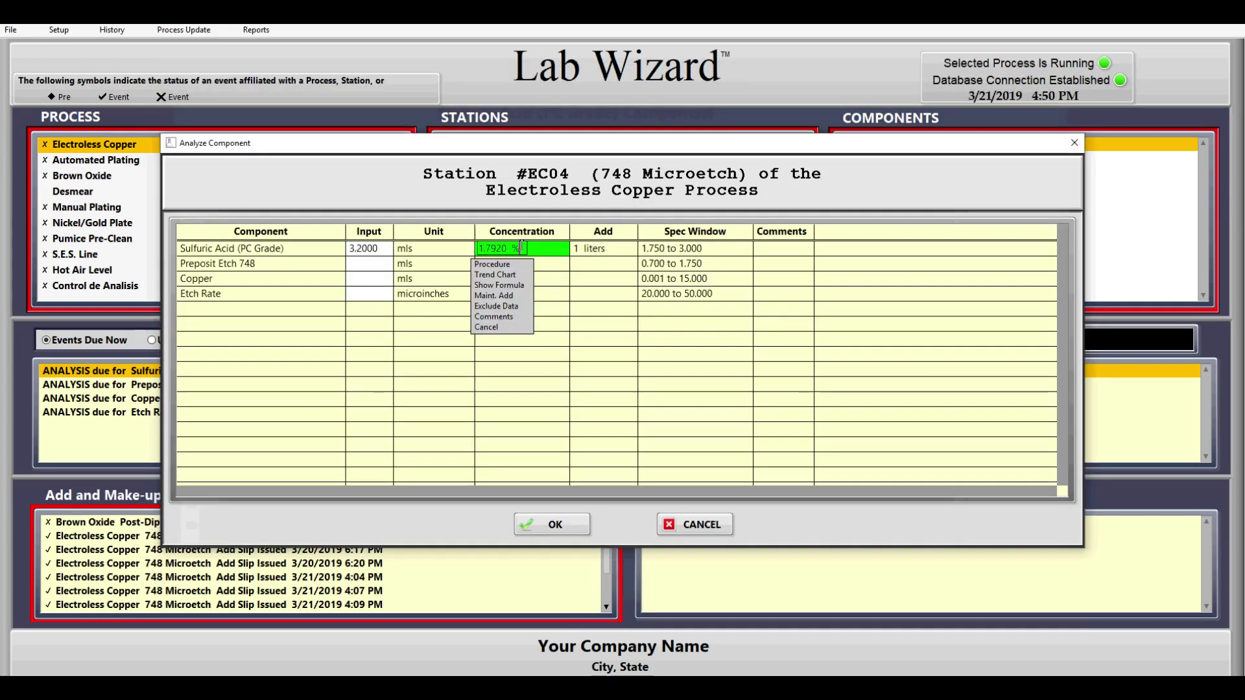
pyautogui.click(513, 286)
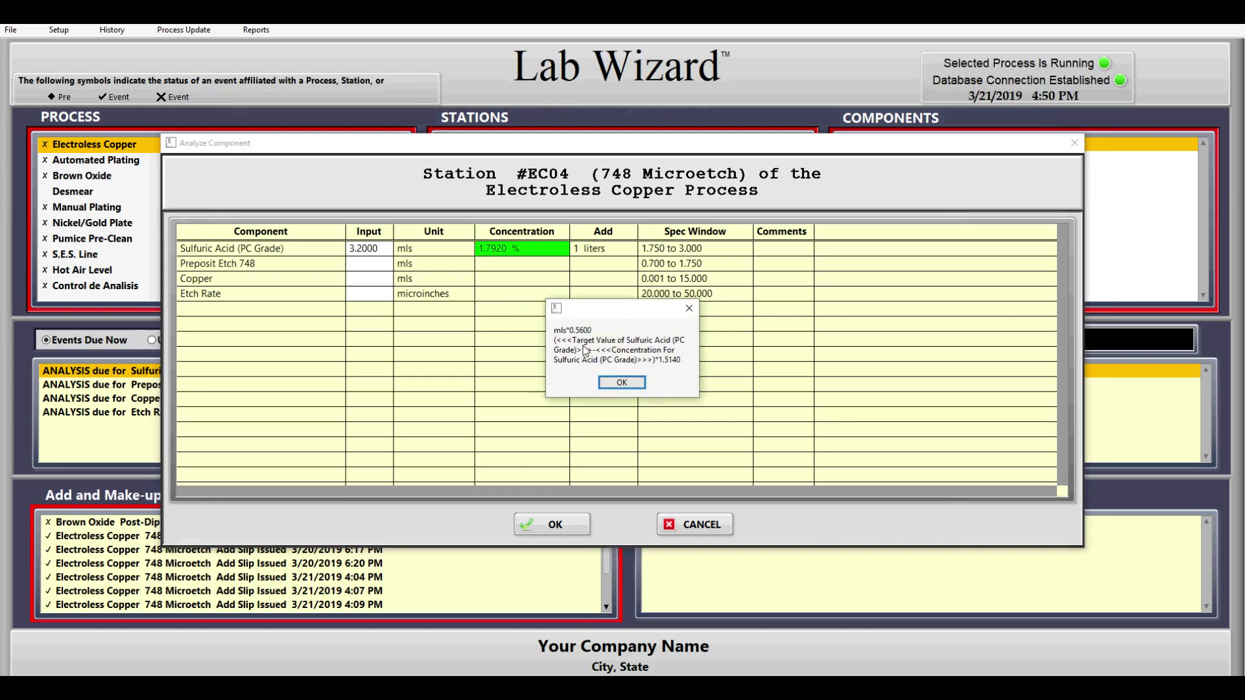
pyautogui.click(634, 382)
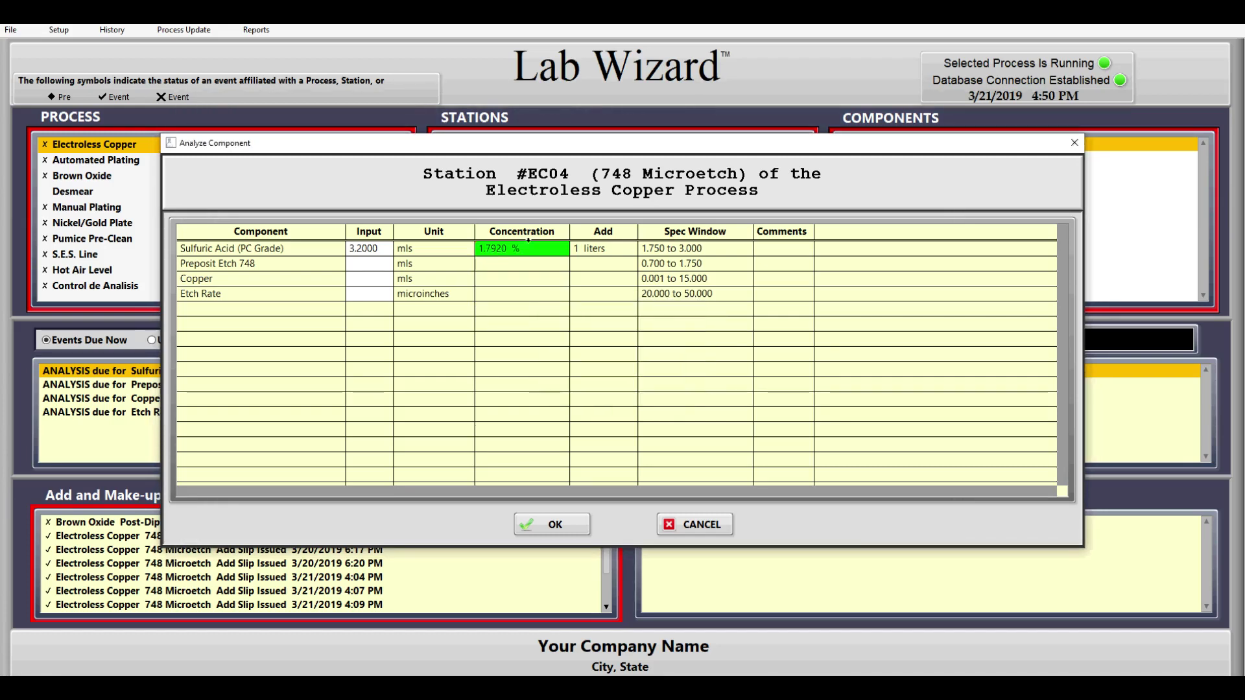
# Step: Open the maintenance add entry for Sulfuric Acid (PC Grade), cancel it, and submit the 748 Microetch analysis
pyautogui.rightClick(528, 251)
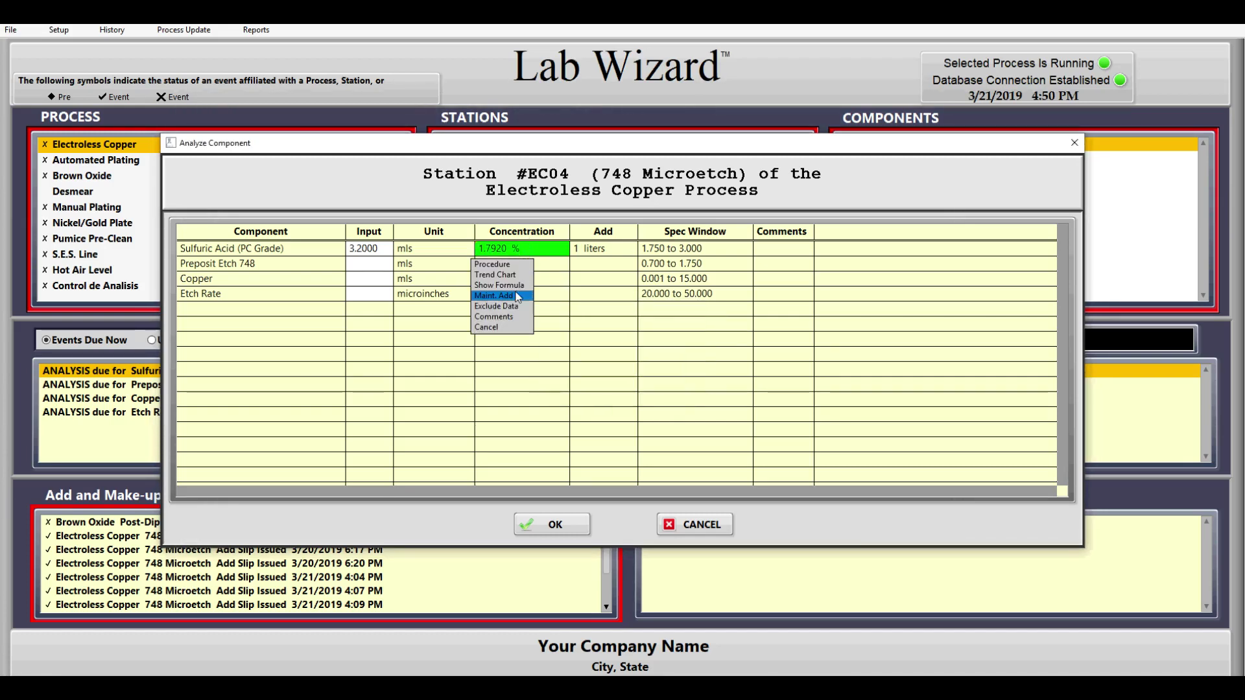
pyautogui.click(518, 297)
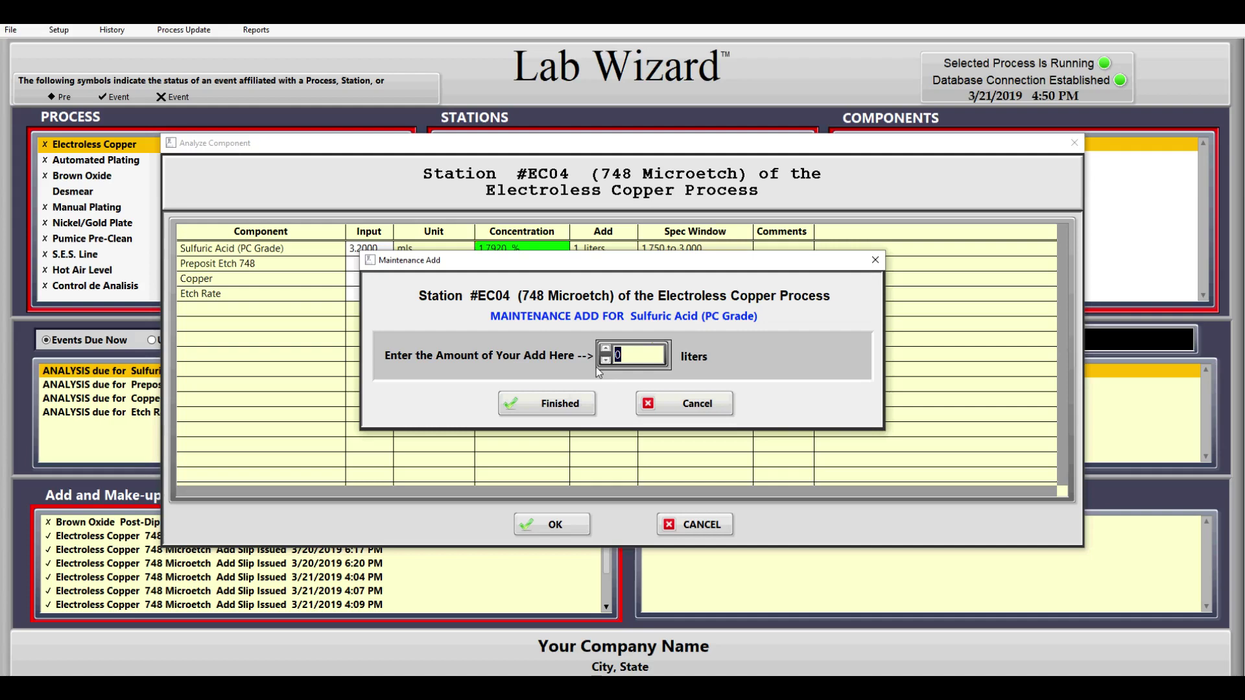
pyautogui.click(680, 408)
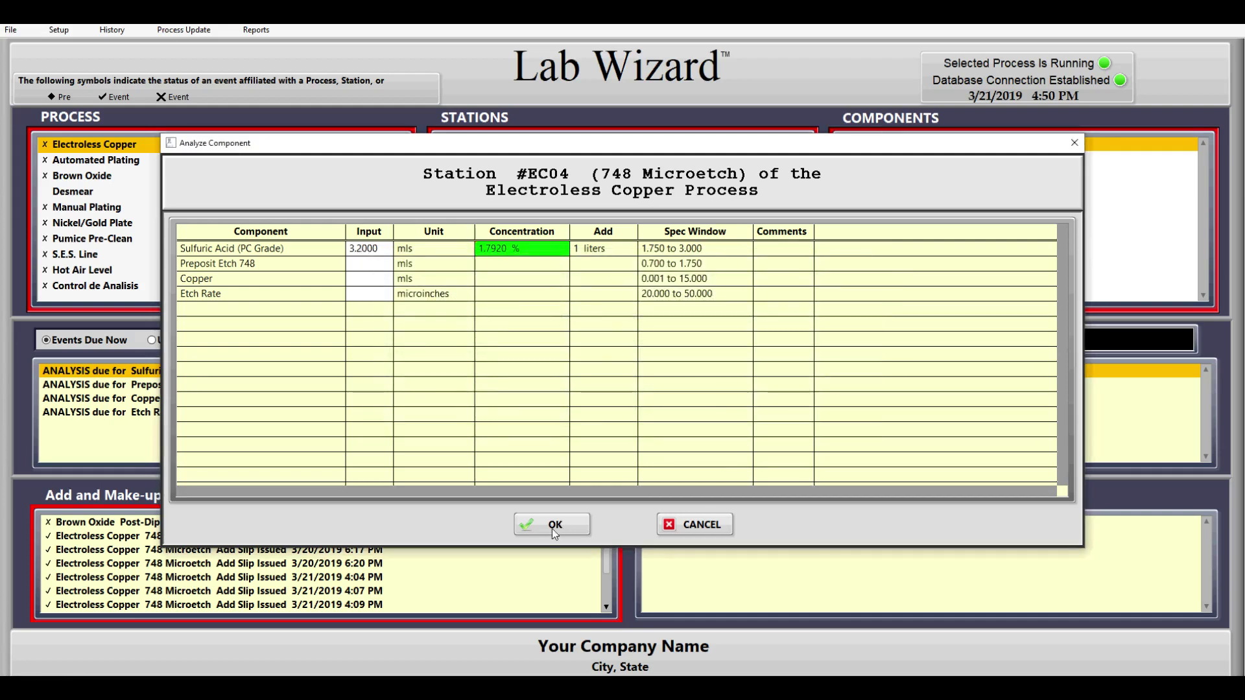
pyautogui.click(554, 528)
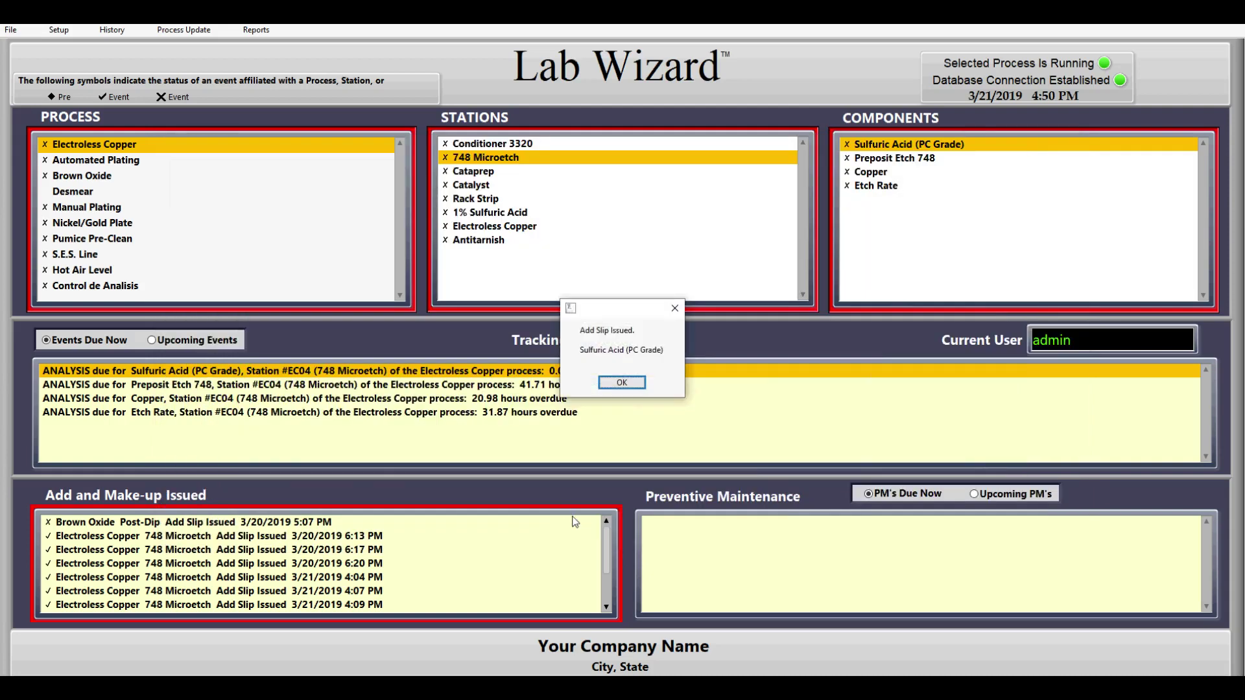
# Step: Acknowledge the notices for the submitted Sulfuric Acid (PC Grade) analysis to return to the main screen
pyautogui.click(630, 383)
pyautogui.click(621, 402)
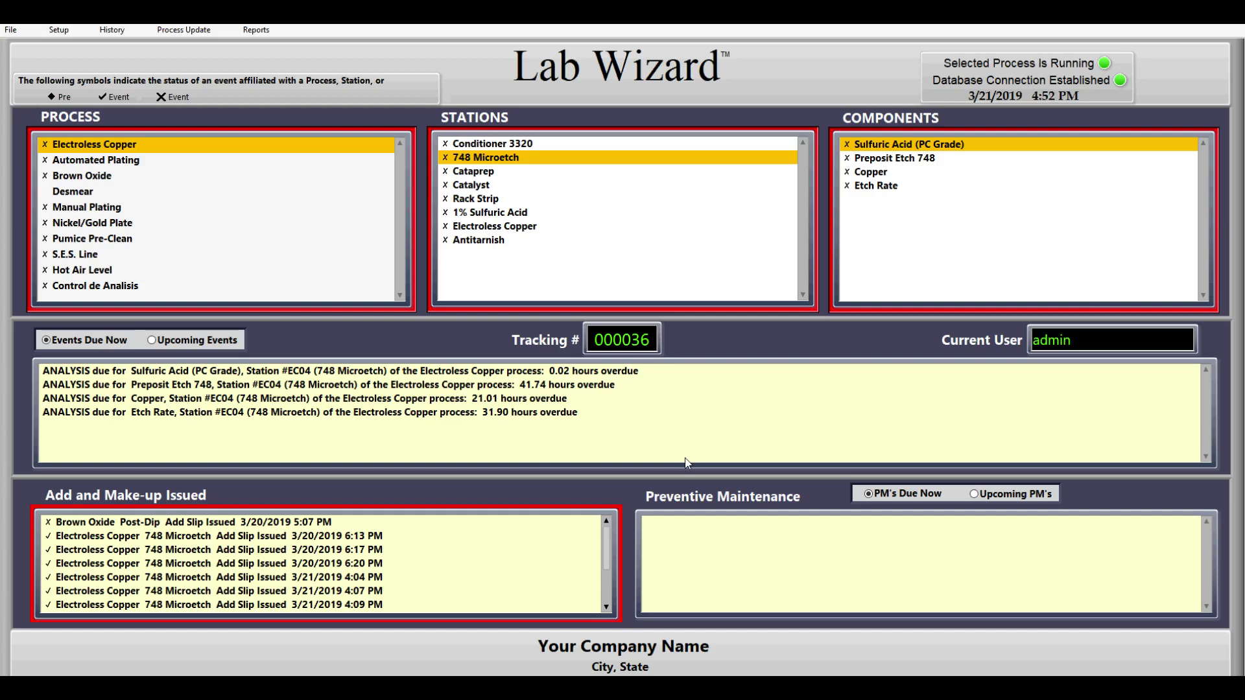
# Step: Enter a measured value of 0.01 mls for the due Sulfuric Acid (PC Grade) analysis in 748 Microetch, submit it and acknowledge the add slip
pyautogui.click(561, 368)
pyautogui.doubleClick(561, 368)
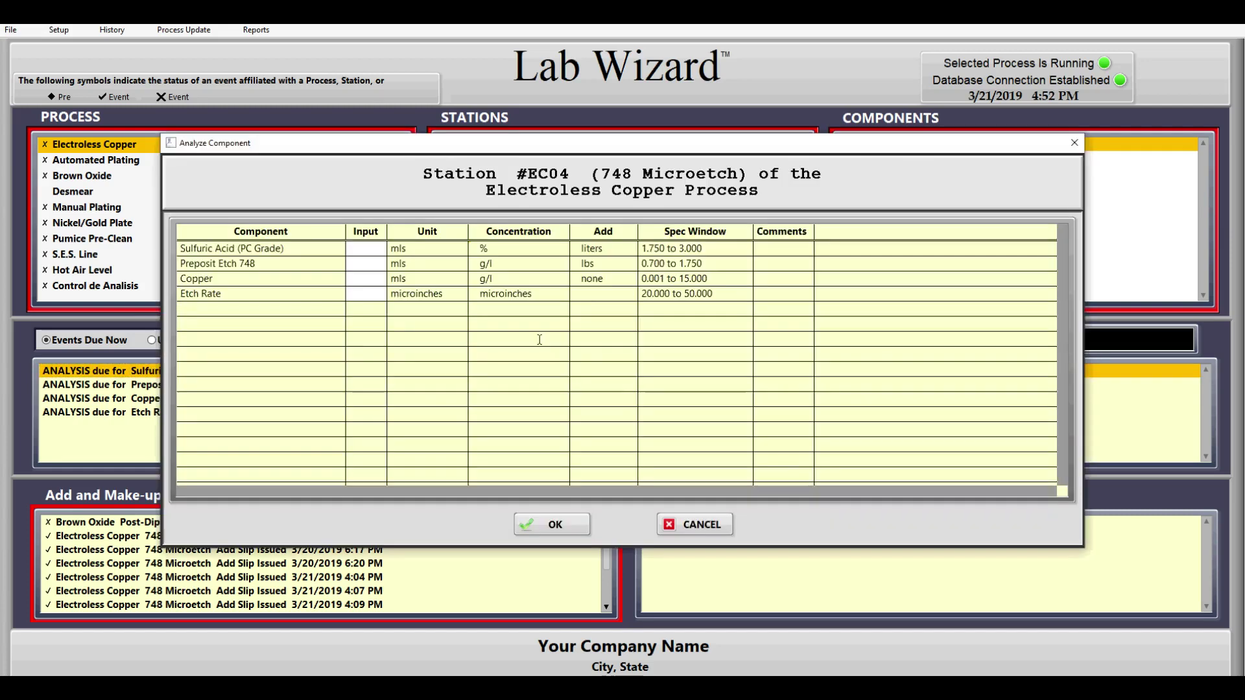
pyautogui.click(356, 250)
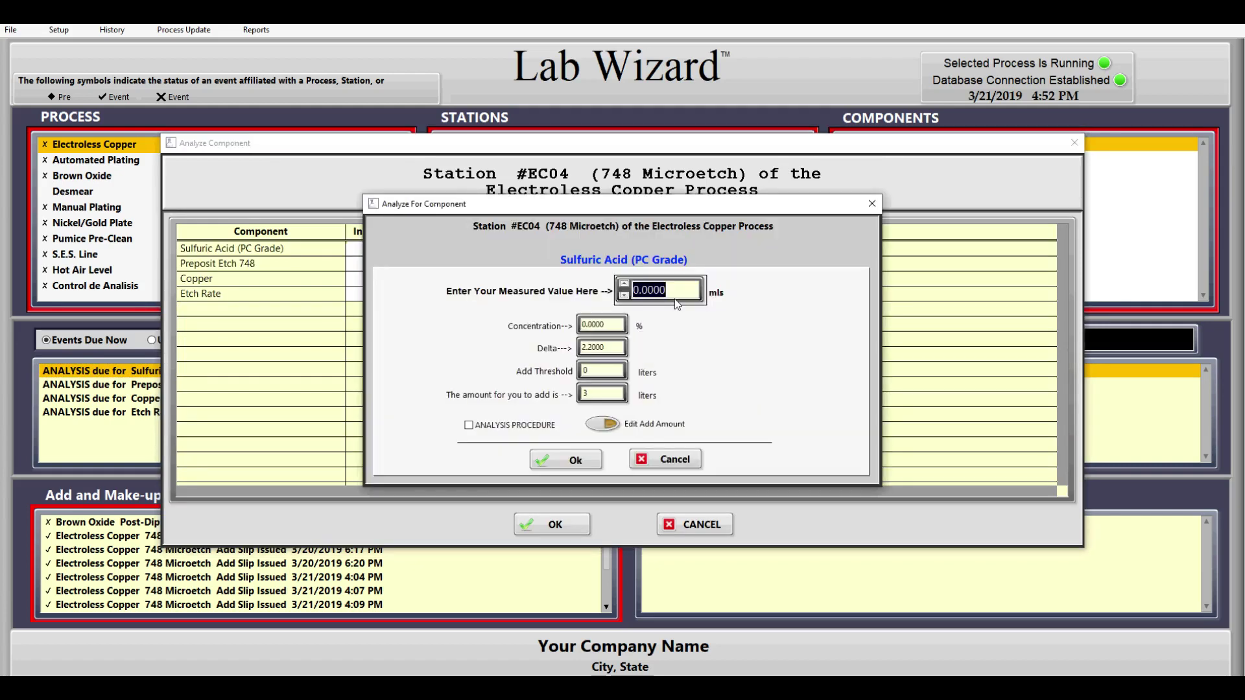
pyautogui.write('.01')
pyautogui.click(566, 462)
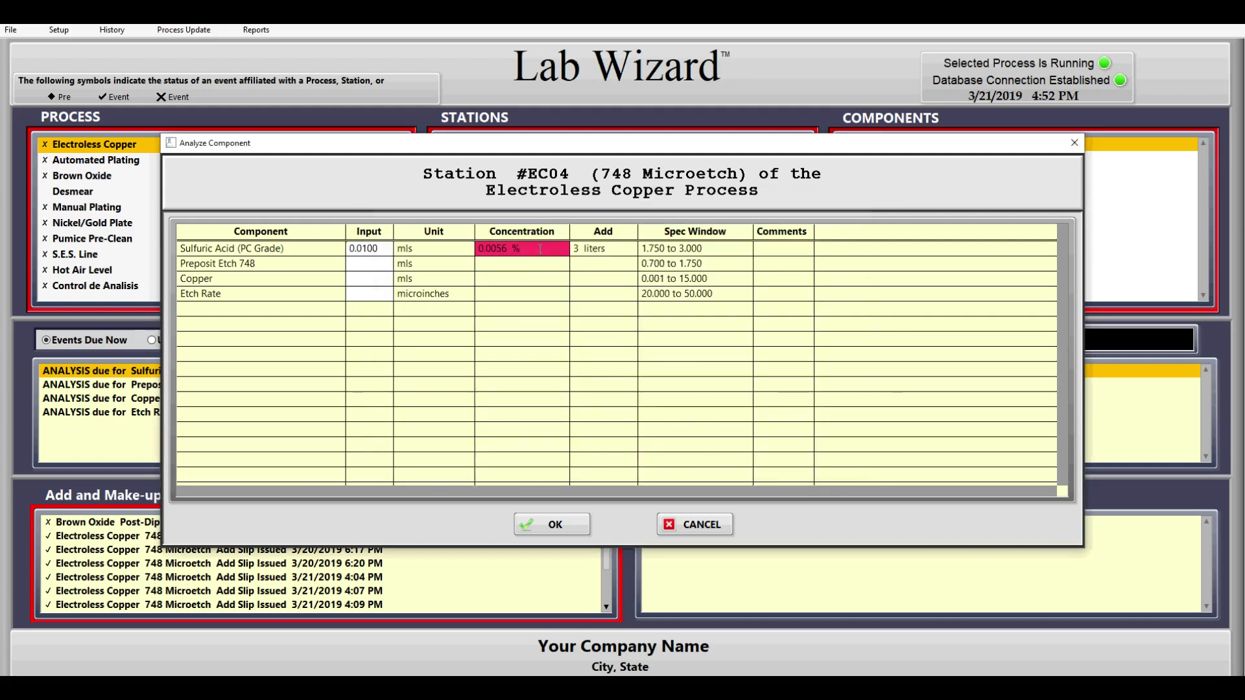
pyautogui.click(549, 524)
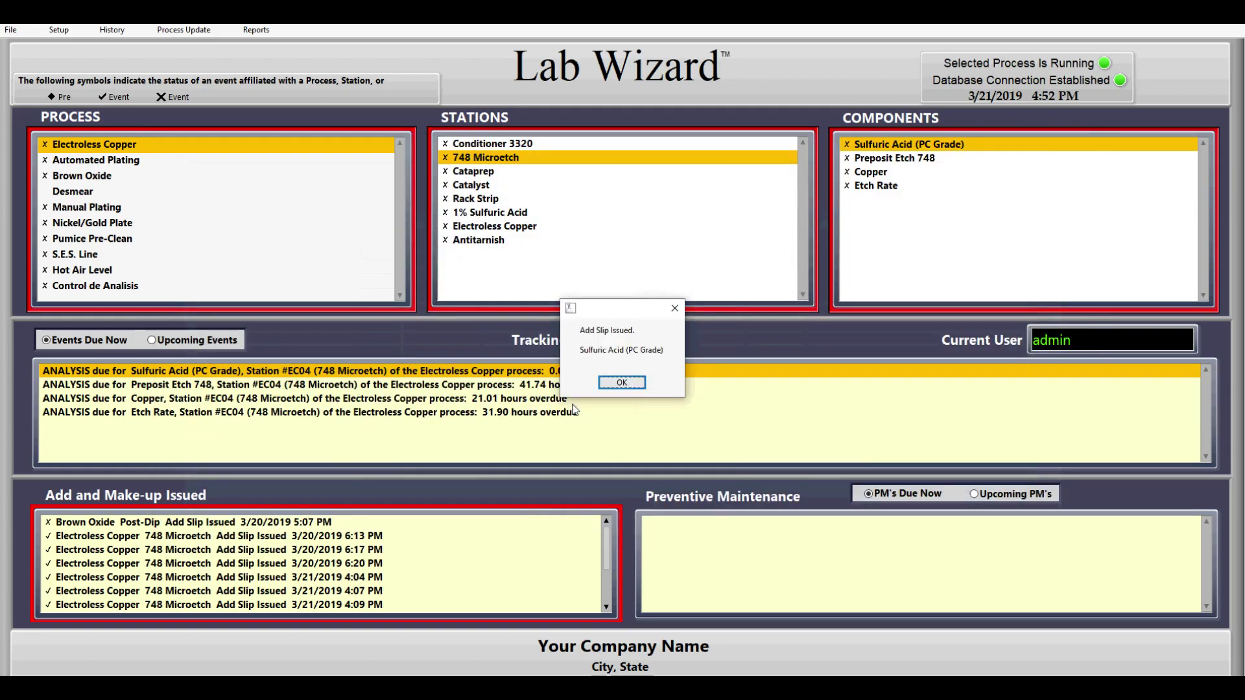
pyautogui.click(614, 386)
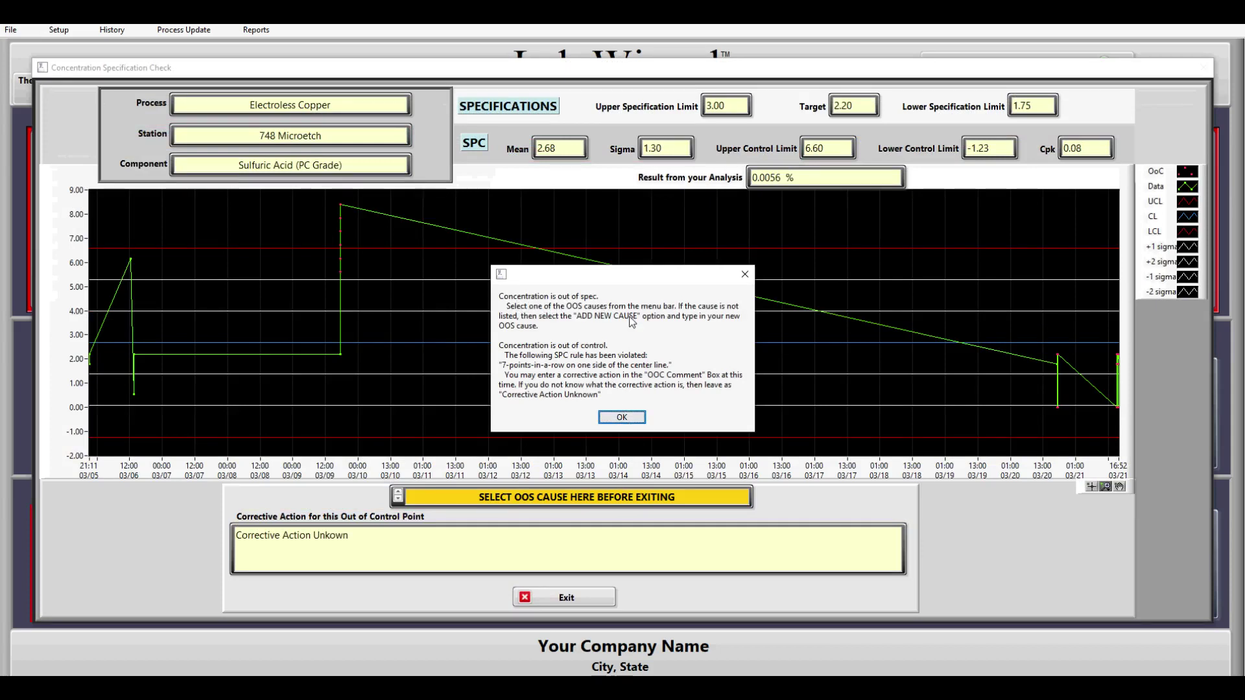
# Step: Set the out-of-spec cause for the Sulfuric Acid (PC Grade) result to "Tank level too low" and exit the specification check
pyautogui.click(617, 421)
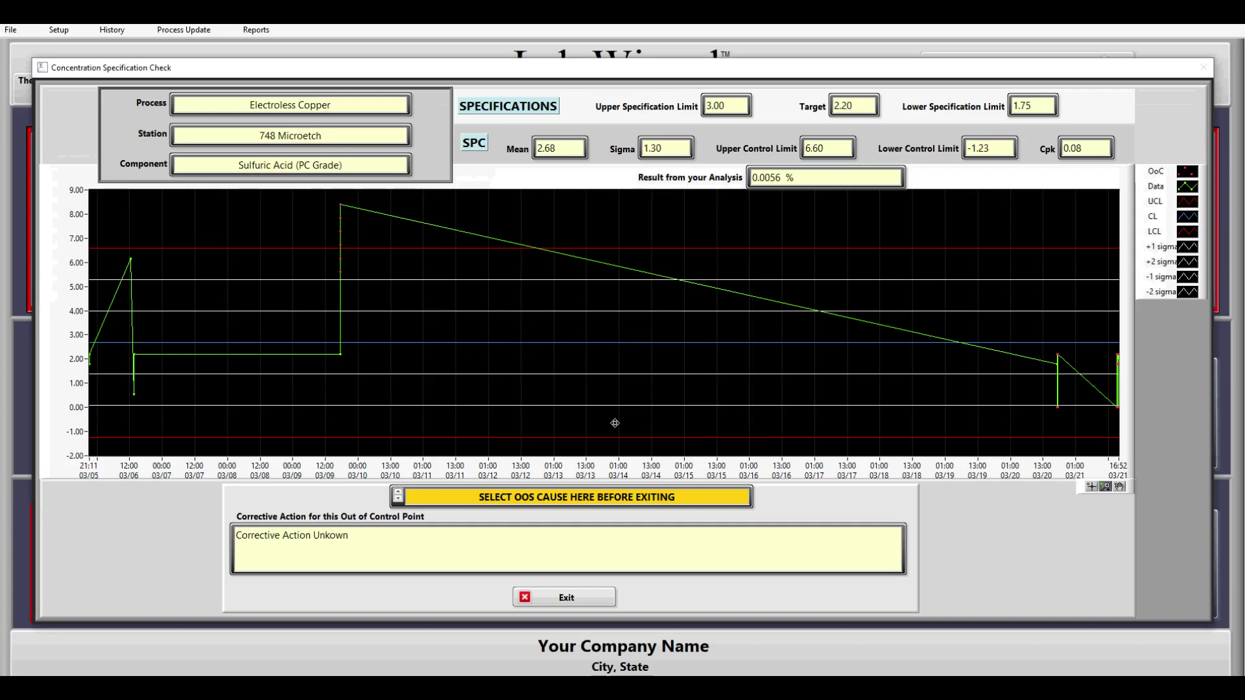
pyautogui.click(600, 501)
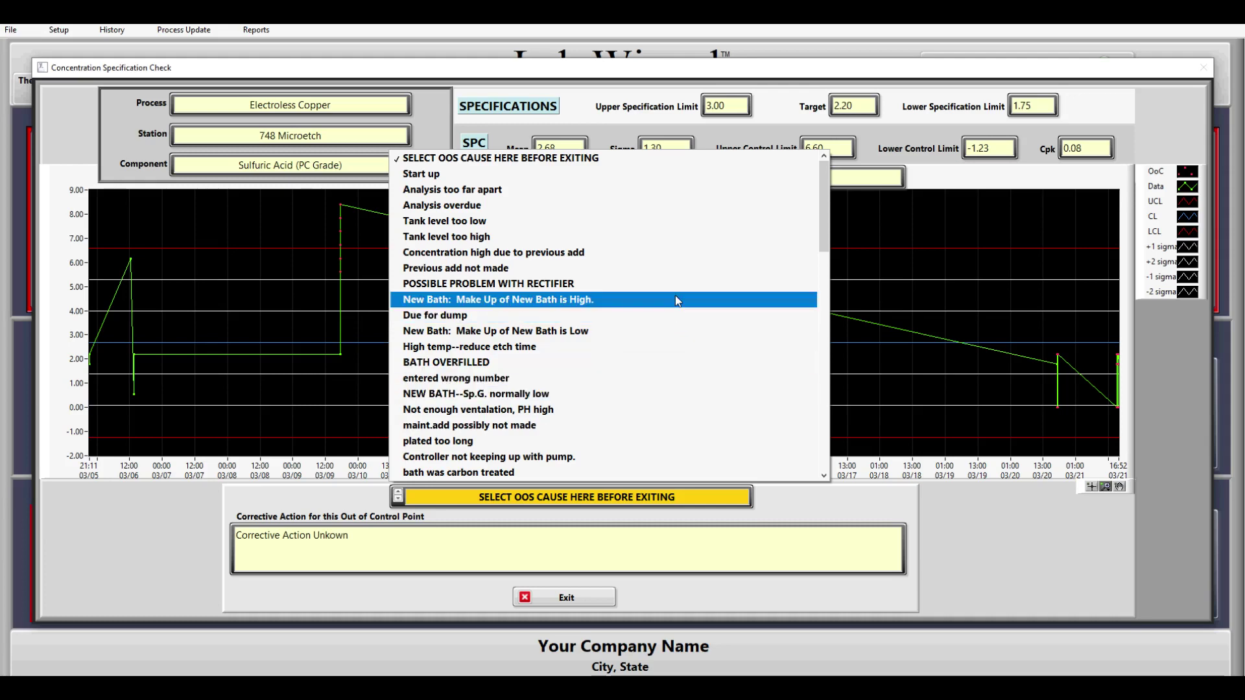
pyautogui.click(661, 228)
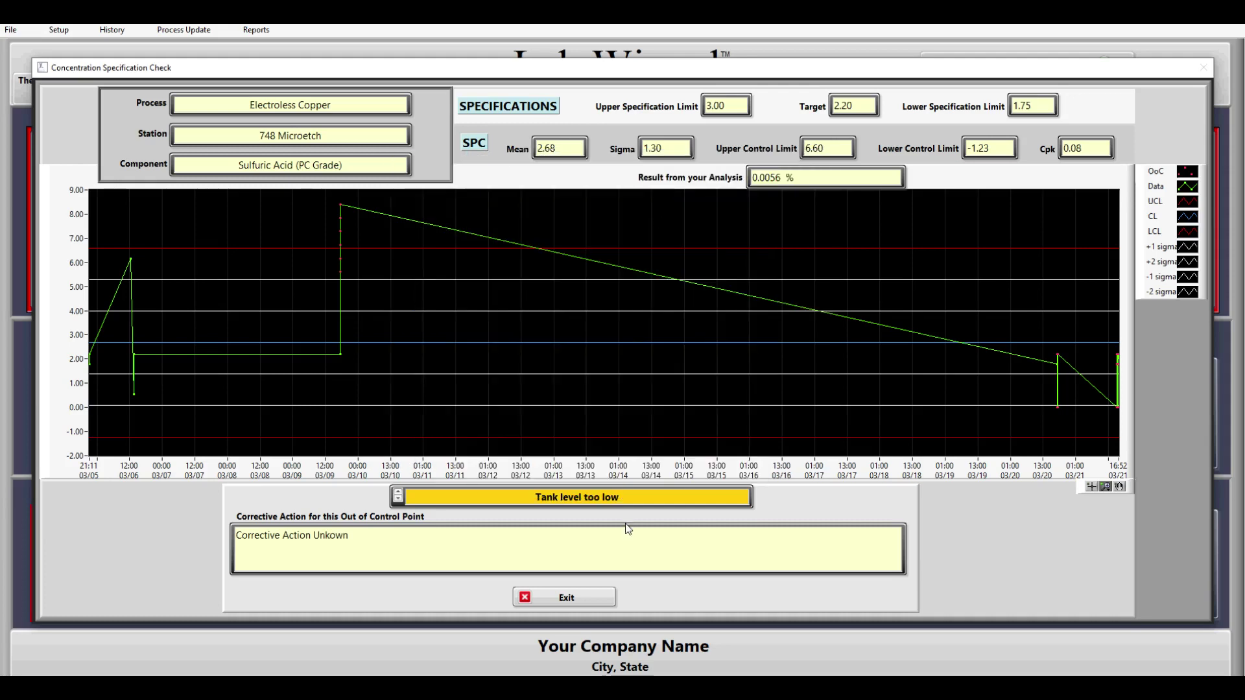
pyautogui.click(597, 598)
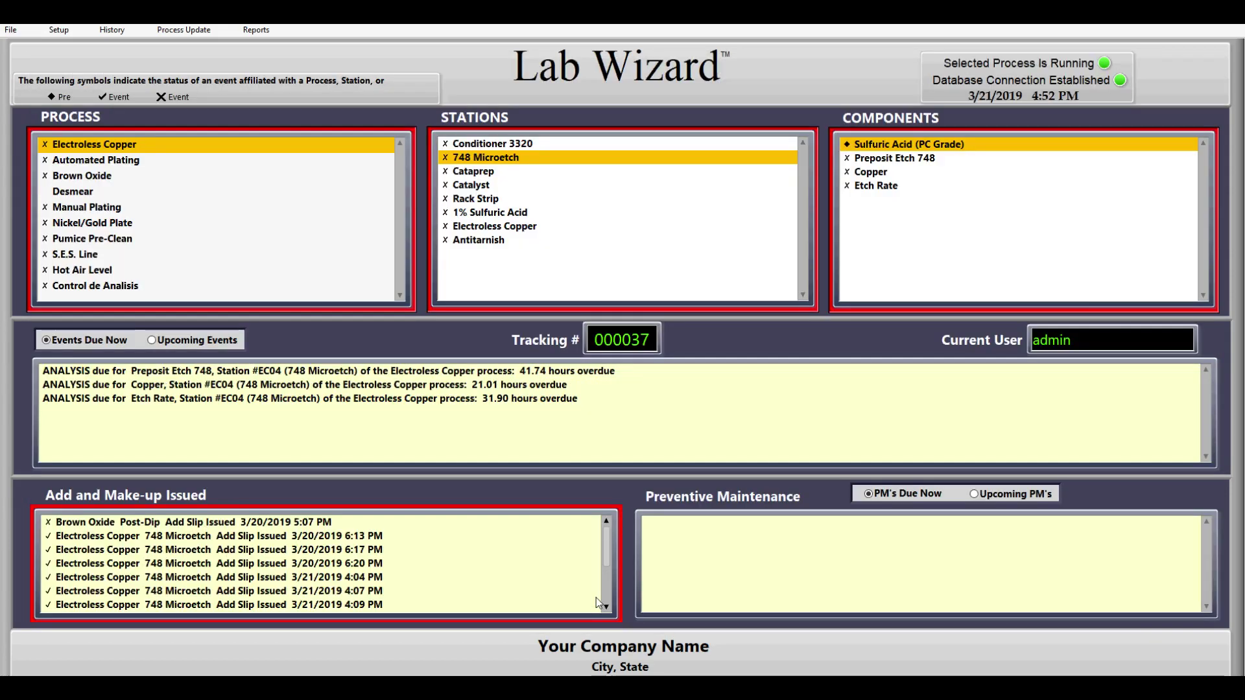